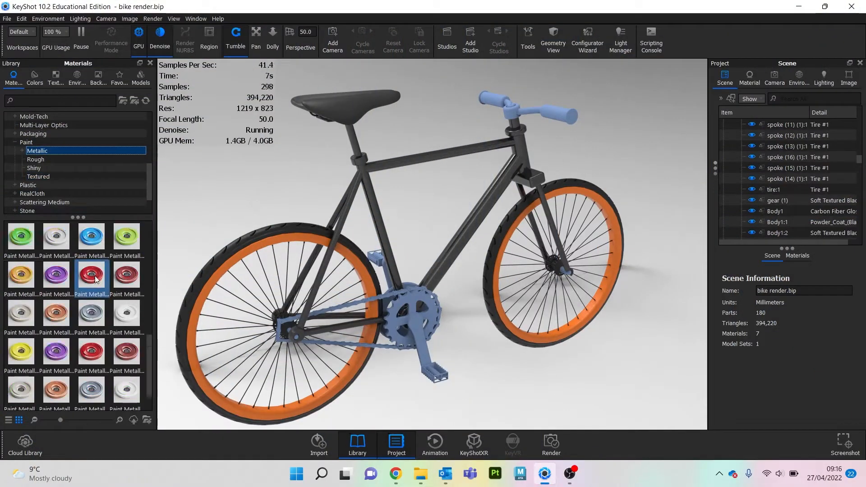
- Apply metallic paint and metal materials to the bike model, using brushed aluminum for the tires and spokes
drag(21, 275, 417, 366)
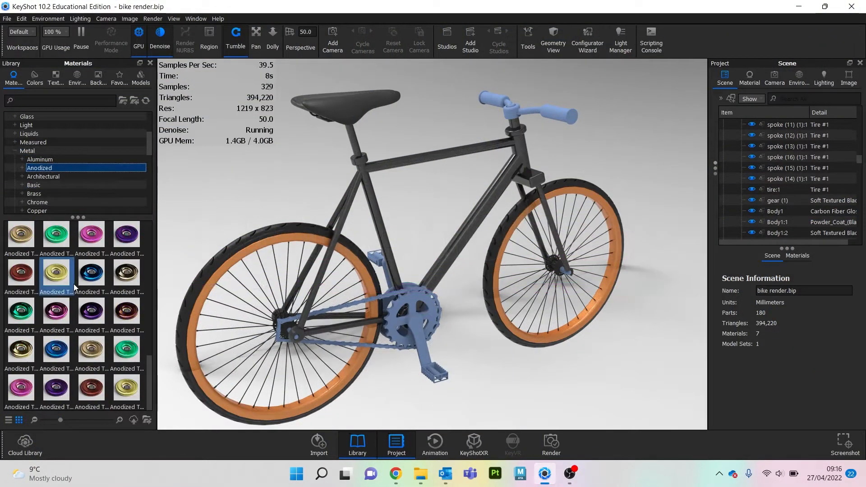
click(40, 160)
drag(21, 236, 286, 411)
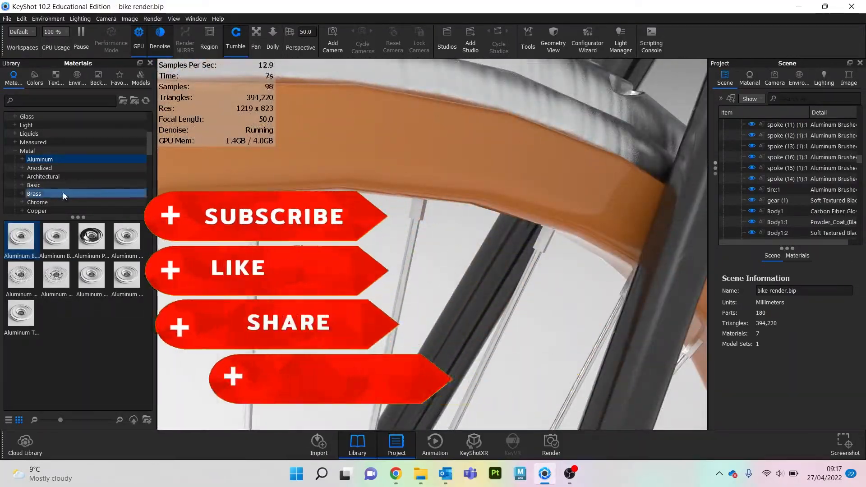
click(37, 185)
click(28, 202)
drag(127, 311, 532, 270)
click(805, 199)
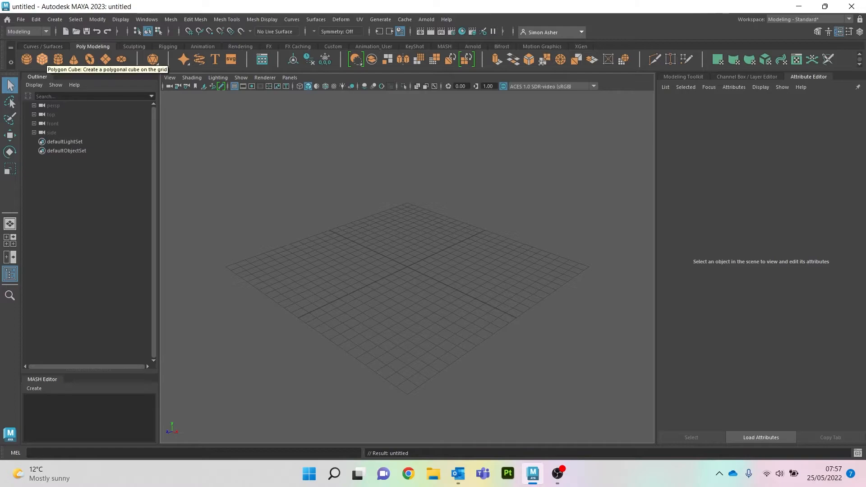
click(55, 19)
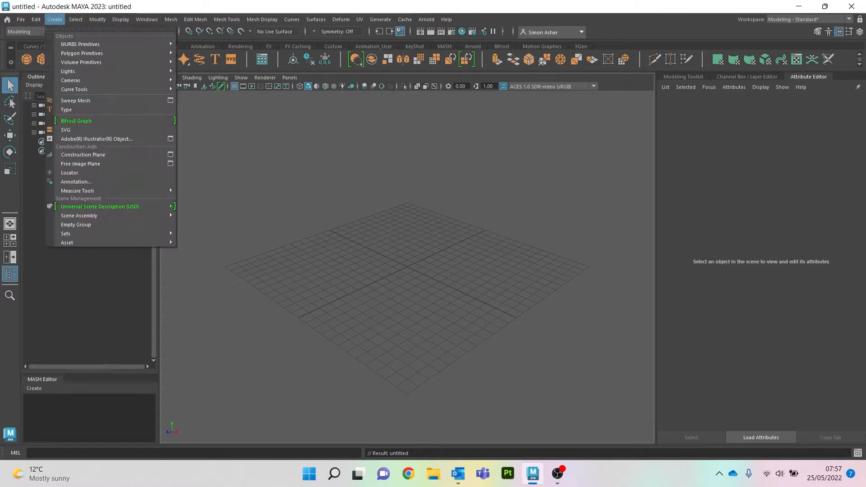
mouse_move(82, 54)
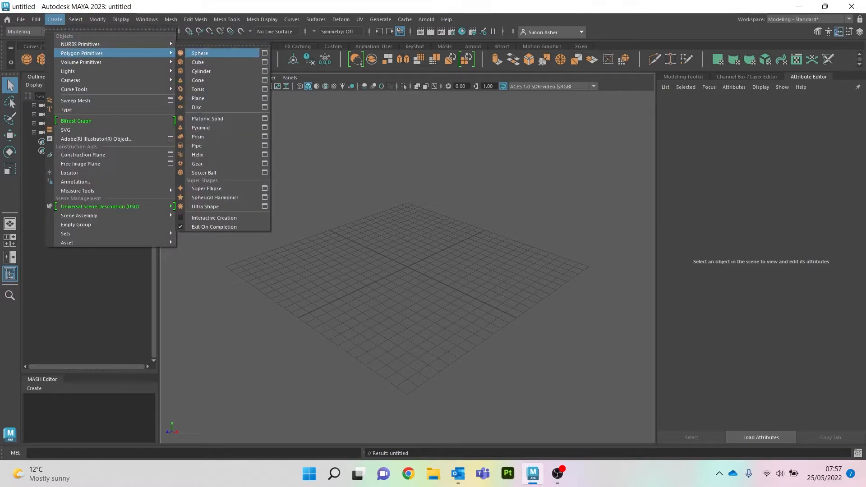
click(198, 62)
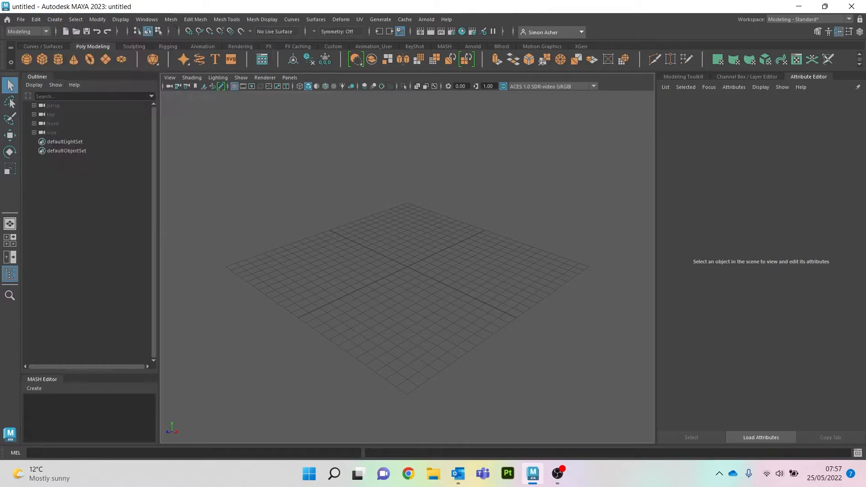
- Create a polygon cube at the center of the grid and frame it in the view
key(space)
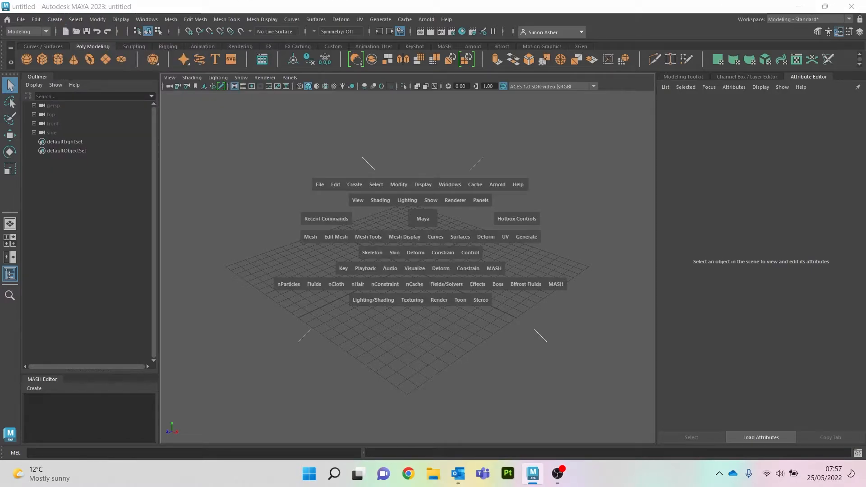
click(355, 184)
mouse_move(380, 219)
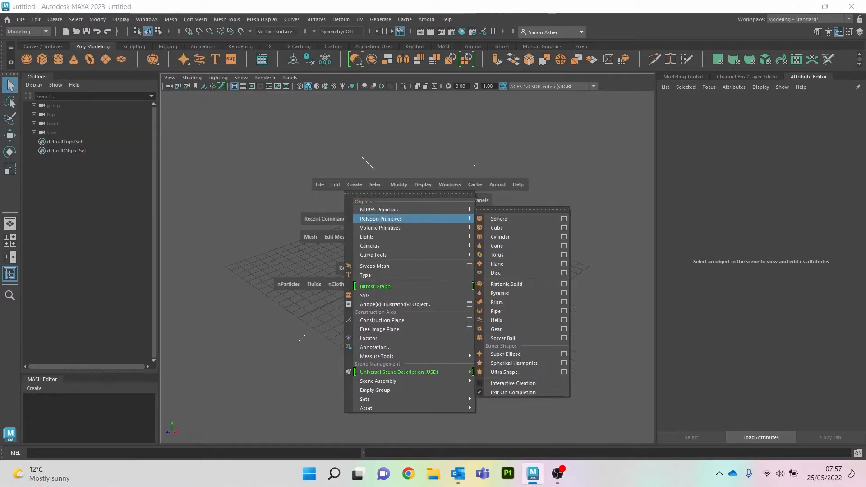
click(497, 228)
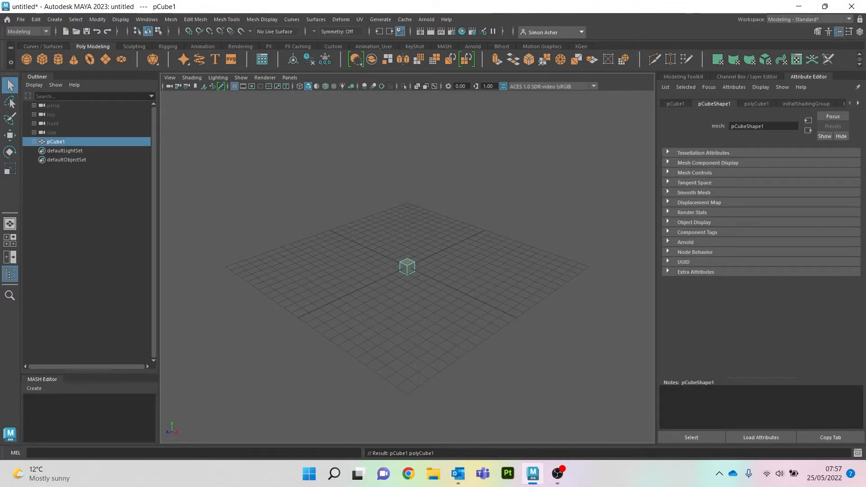
key(f)
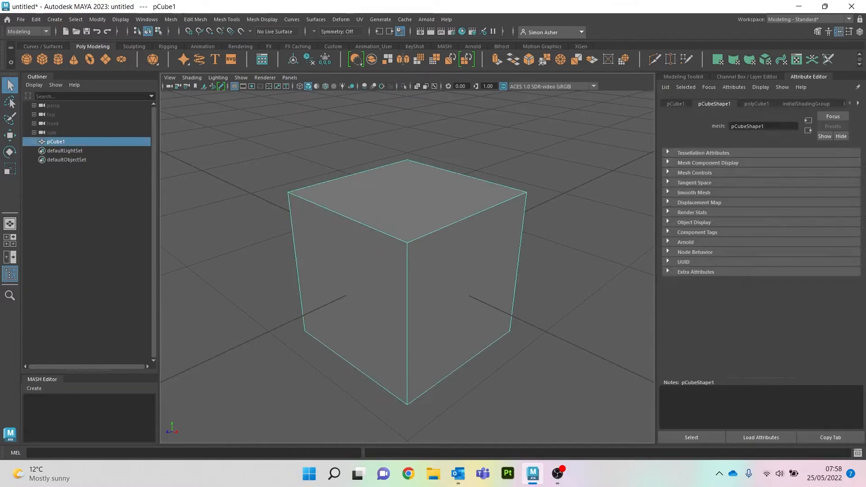
- Scale the cube along its X and Z axes into a rectangular block longer in X than in Z
key(r)
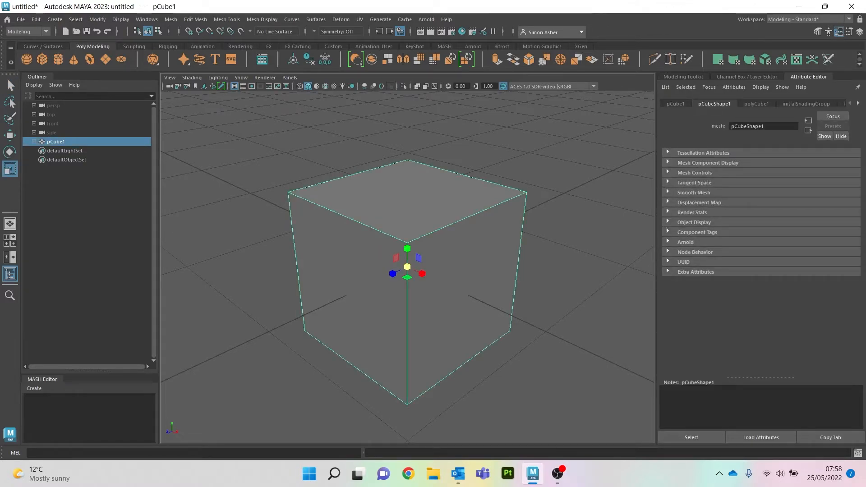
drag(422, 273, 448, 287)
scroll(407, 266, down, 5)
scroll(408, 266, down, 1)
scroll(407, 266, up, 2)
scroll(407, 266, down, 2)
scroll(407, 267, up, 4)
scroll(407, 267, down, 3)
scroll(407, 266, up, 3)
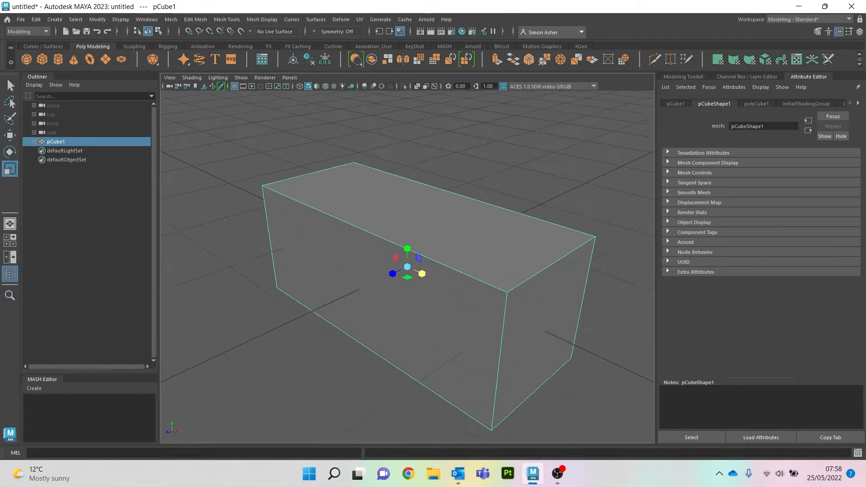
scroll(407, 266, down, 1)
scroll(407, 267, down, 2)
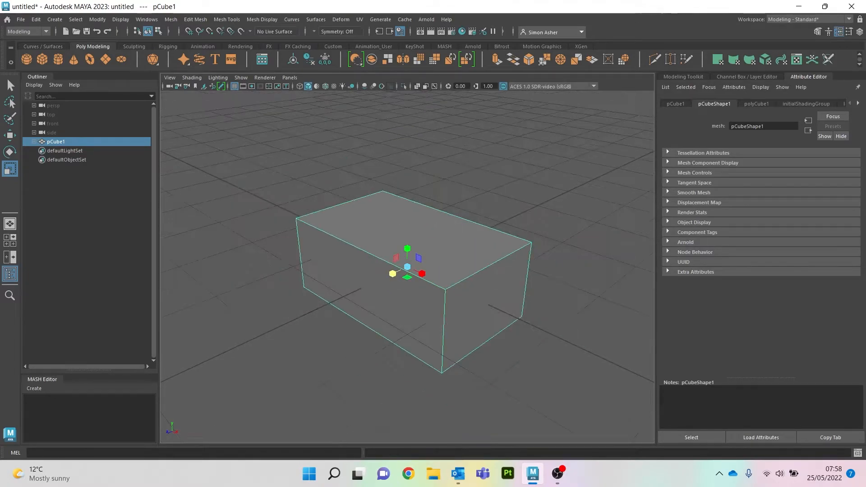
drag(422, 273, 427, 274)
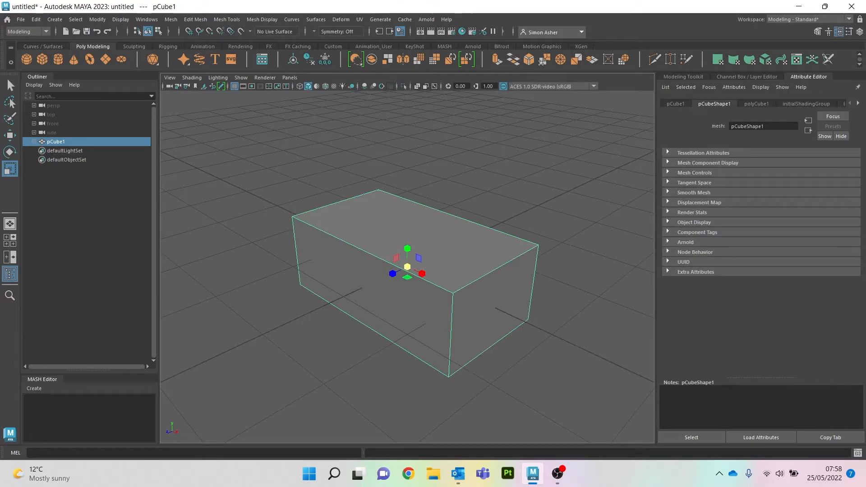
- Switch the block to face selection and select its individual faces one after another
alt+drag(388, 270, 550, 266)
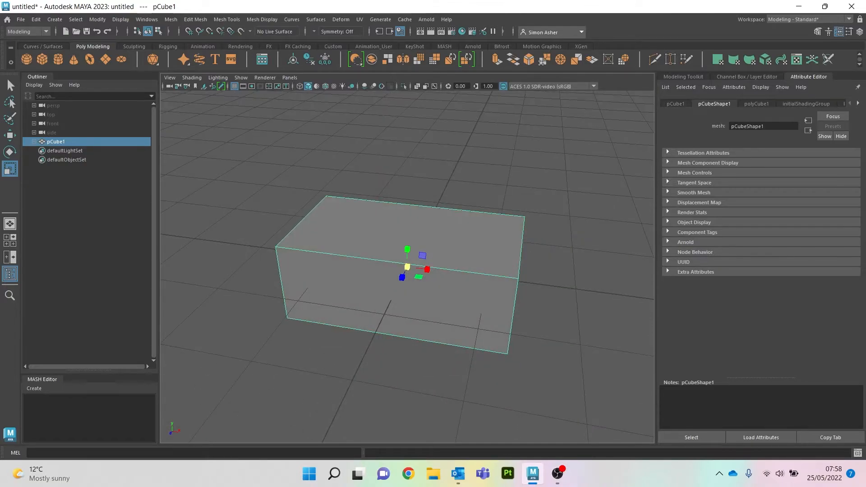
click(560, 194)
click(451, 243)
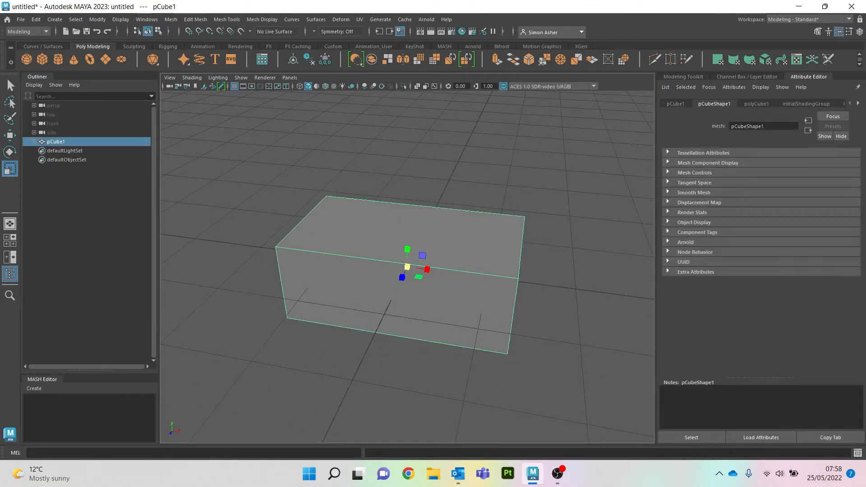
right_drag(352, 202, 352, 228)
click(402, 239)
click(399, 301)
alt+drag(399, 300, 325, 270)
click(476, 293)
alt+drag(476, 294, 580, 269)
click(345, 274)
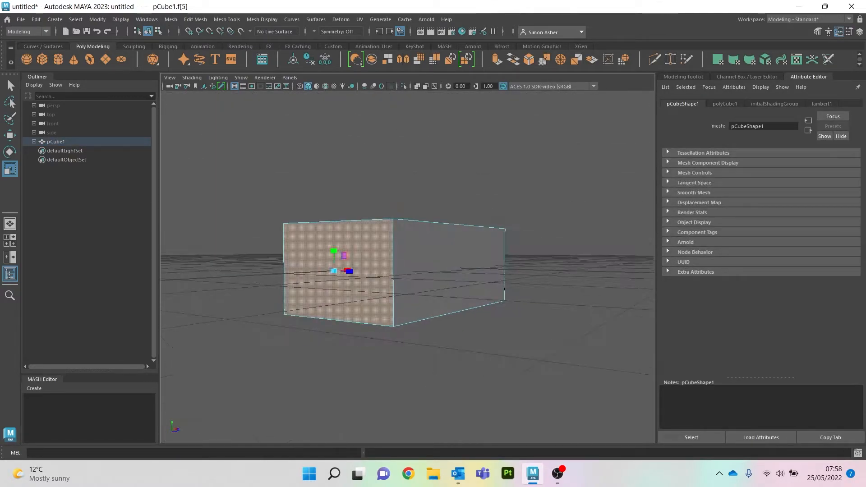
alt+drag(345, 273, 447, 293)
click(388, 280)
- Select the block's bottom face and delete it, leaving the underside open
alt+drag(389, 279, 266, 180)
click(384, 289)
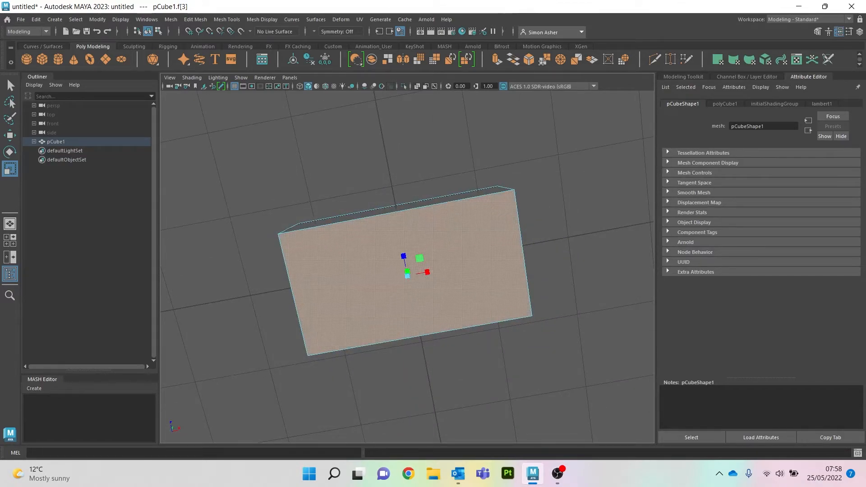
key(Delete)
click(452, 361)
alt+drag(452, 343, 420, 311)
- Return to object selection mode and select the whole open-bottomed box
alt+drag(350, 192, 392, 276)
click(381, 261)
right_click(375, 203)
right_drag(375, 202, 403, 225)
right_click(342, 202)
right_drag(343, 202, 384, 190)
alt+drag(384, 194, 389, 253)
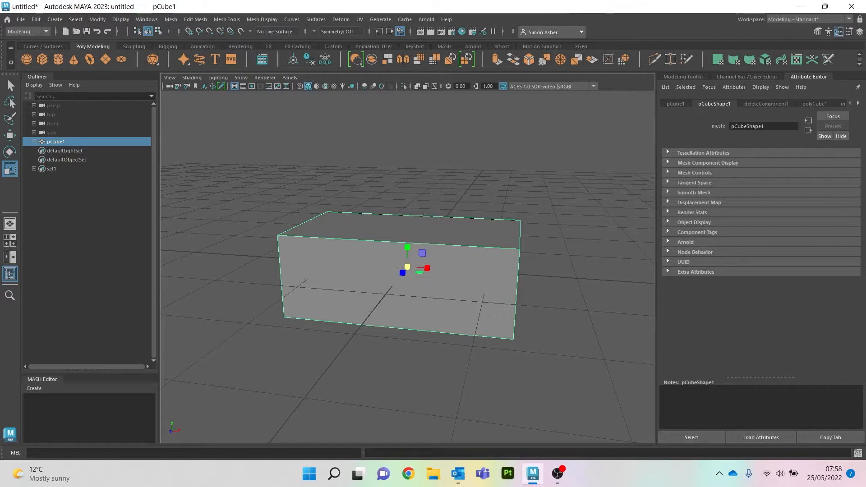
- Extrude all faces of the open box to give its walls a thickness of about 0.06, and deselect it
key(ctrl+e)
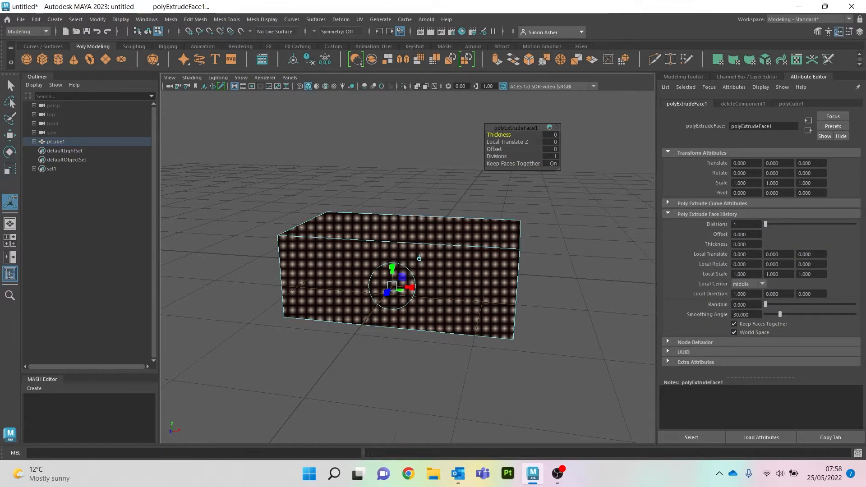
mouse_move(419, 259)
middle_down()
mouse_move(469, 258)
mouse_move(410, 259)
middle_up()
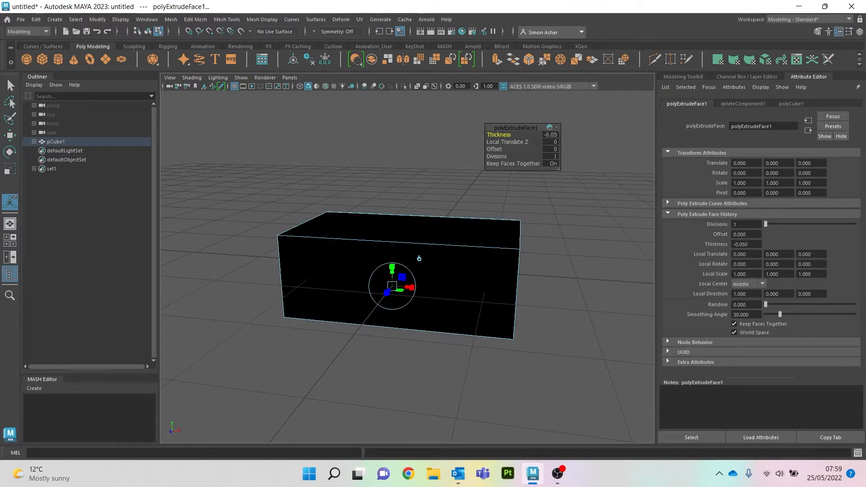
middle_drag(419, 259, 419, 259)
drag(498, 135, 510, 135)
alt+drag(452, 253, 459, 115)
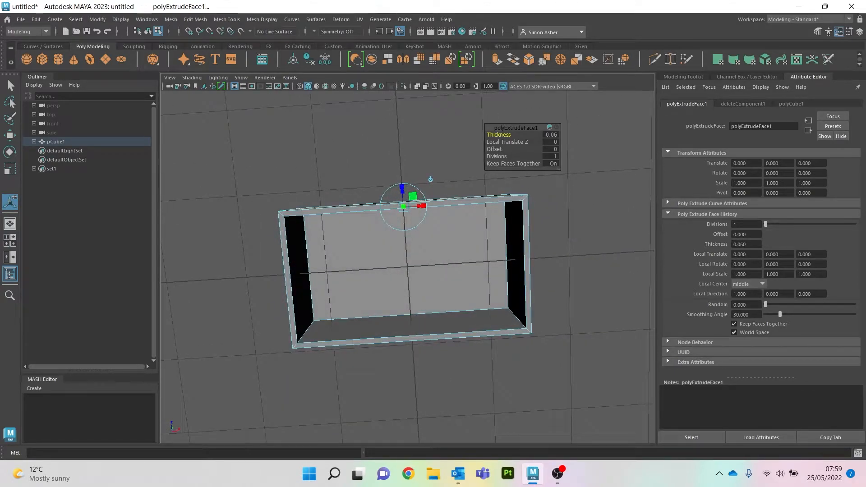
drag(499, 135, 503, 135)
click(557, 198)
alt+drag(558, 199, 510, 289)
alt+drag(537, 227, 547, 361)
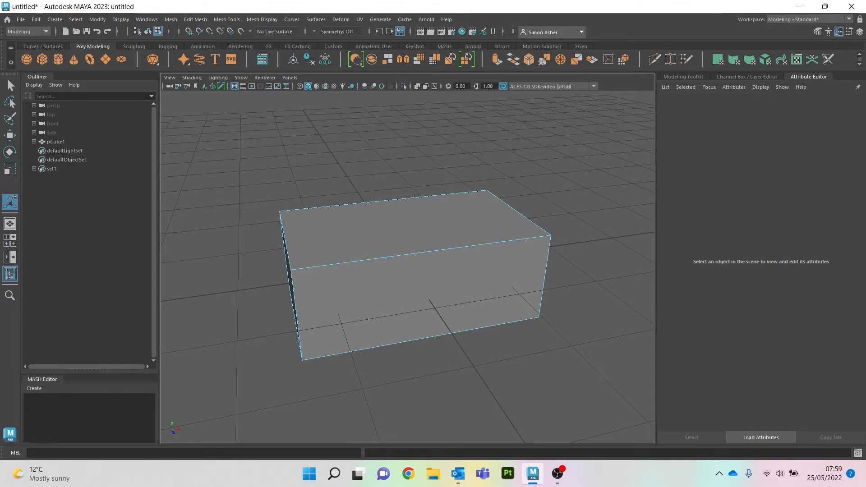
- Compare the box in smooth preview, smooth preview with cage, and unsmoothed display
key(3)
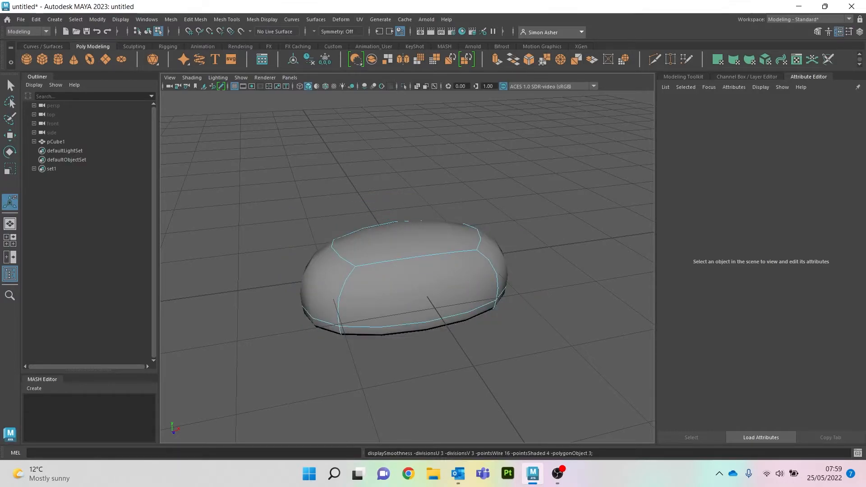
alt+drag(407, 289, 417, 221)
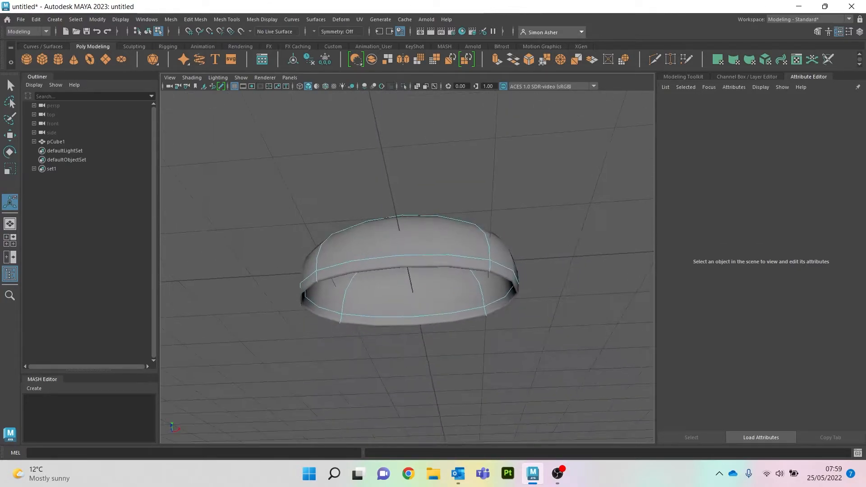
key(1)
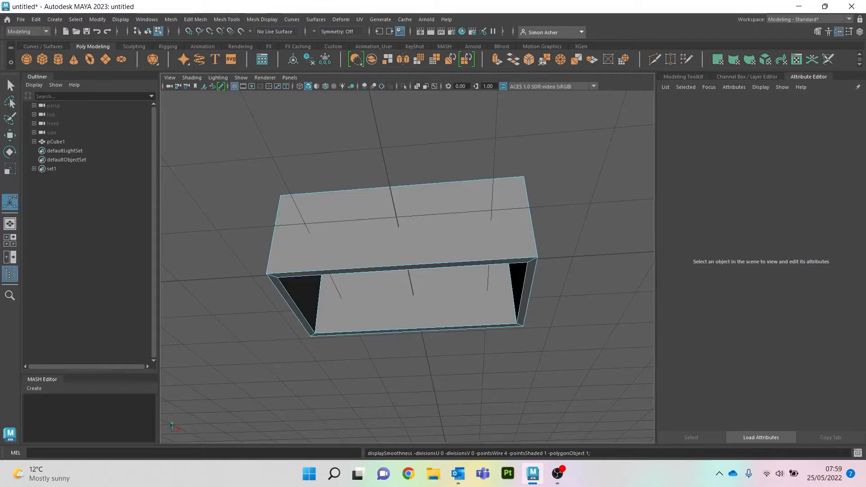
key(2)
alt+drag(408, 216, 445, 284)
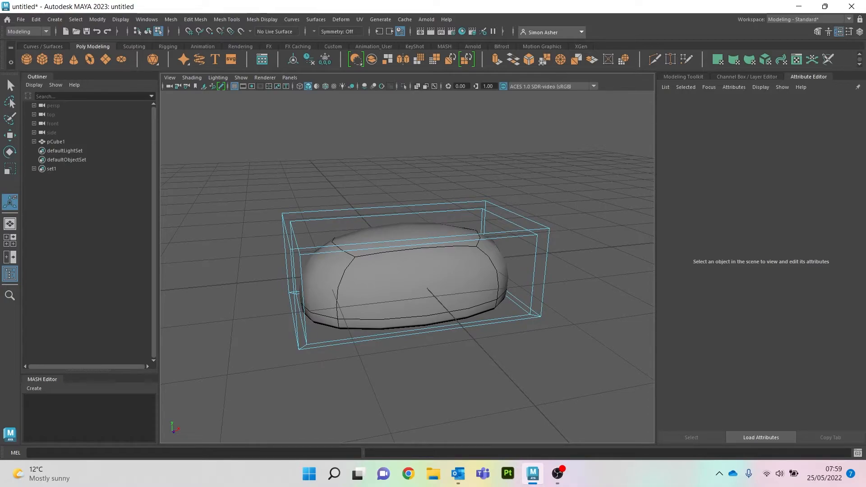
key(3)
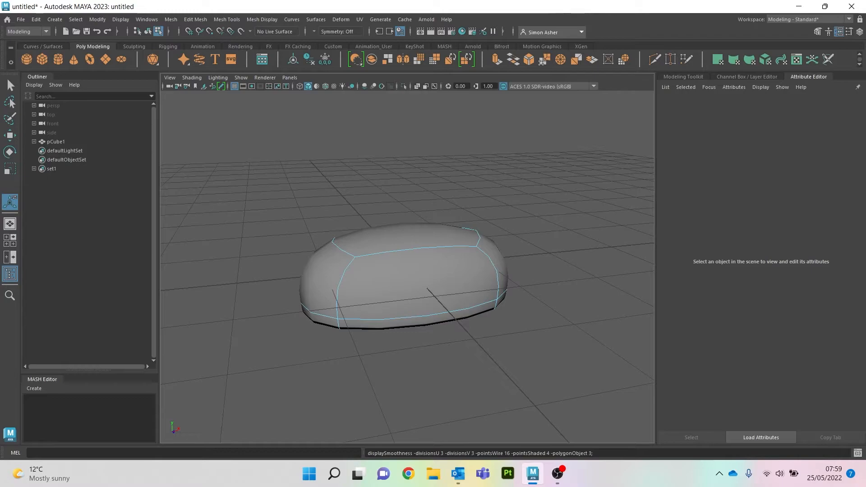
key(1)
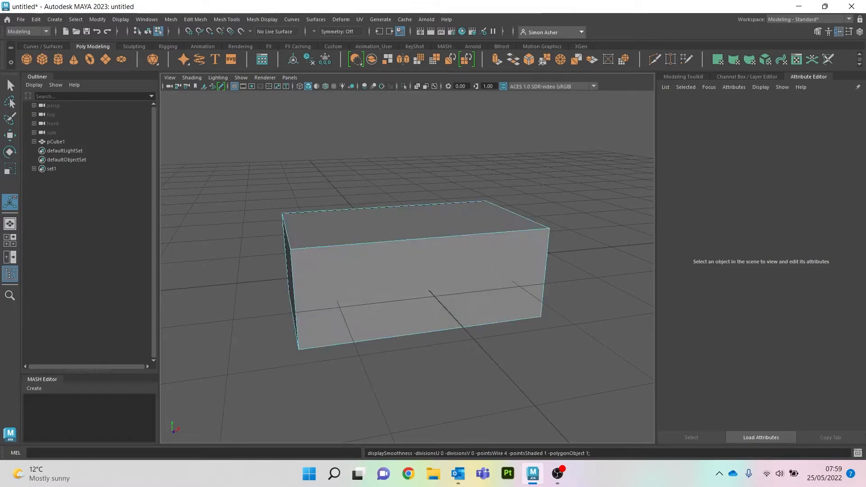
click(171, 19)
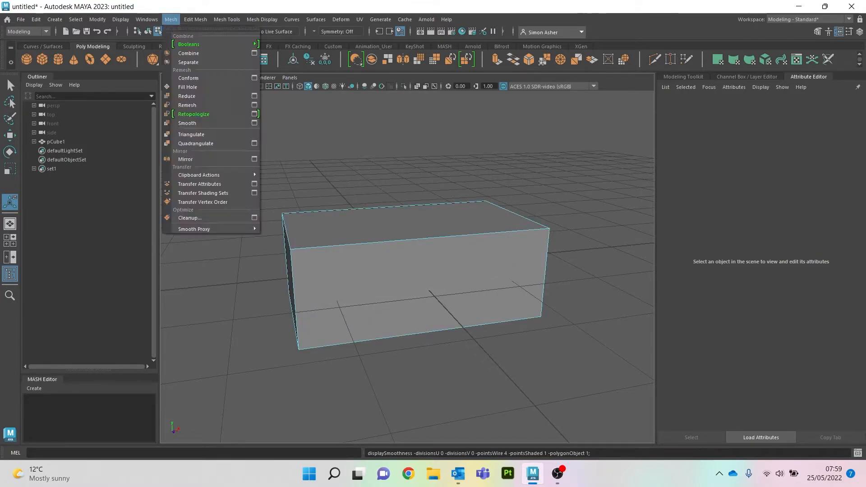
click(191, 123)
key(space)
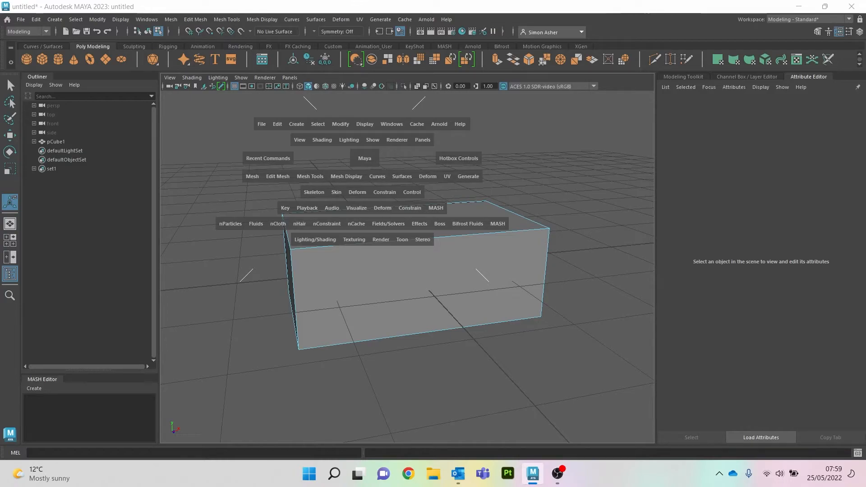
click(340, 124)
click(341, 124)
key(space)
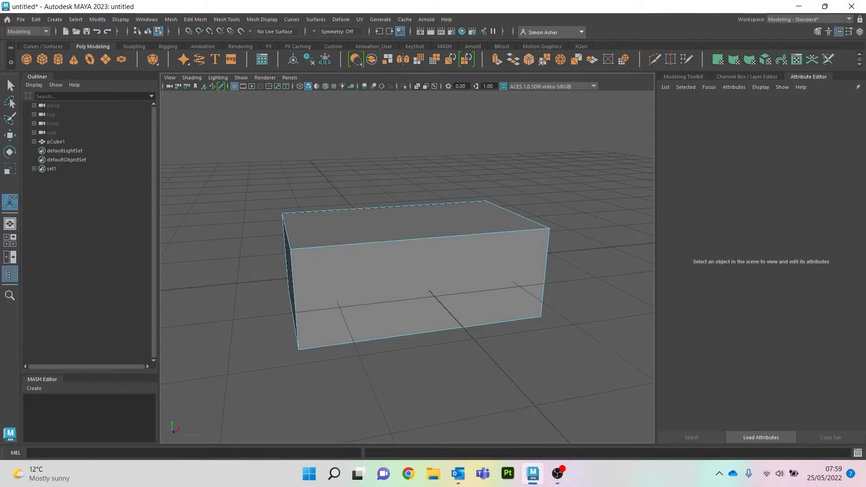
click(170, 20)
key(Escape)
- Bevel all edges of the hollow box and adjust the bevel's number of segments
mouse_move(406, 271)
alt+mouse_down()
mouse_move(456, 278)
mouse_move(425, 300)
mouse_move(510, 282)
mouse_move(455, 198)
mouse_move(402, 244)
mouse_move(397, 271)
alt+mouse_up()
scroll(408, 267, up, 4)
scroll(407, 267, down, 4)
right_drag(325, 178, 325, 153)
scroll(407, 271, down, 3)
drag(295, 200, 592, 337)
scroll(490, 232, up, 4)
key(ctrl+b)
scroll(408, 267, up, 2)
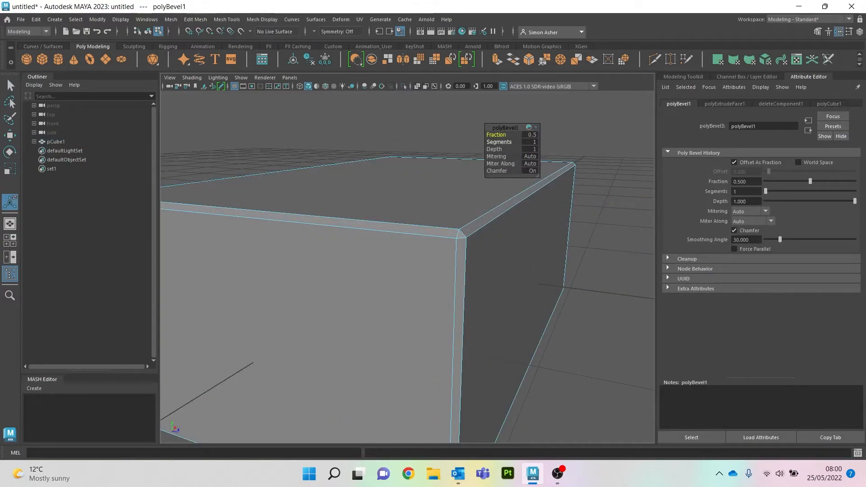
drag(499, 142, 513, 135)
- Show the beveled box in smooth preview and examine its edges from several angles
alt+drag(406, 259, 406, 207)
alt+drag(406, 266, 388, 305)
key(3)
scroll(406, 266, down, 5)
alt+drag(406, 266, 384, 325)
click(551, 384)
- Select the beveled box in object mode, examine its open underside, and return it to unsmoothed display
right_drag(348, 137, 393, 126)
click(392, 127)
alt+drag(361, 253, 413, 158)
scroll(469, 275, down, 5)
scroll(438, 307, up, 5)
click(413, 176)
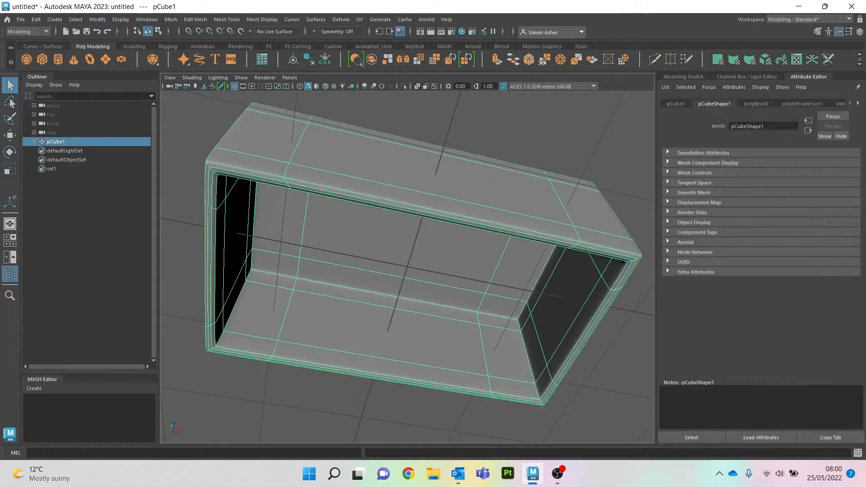
key(1)
alt+drag(413, 176, 436, 329)
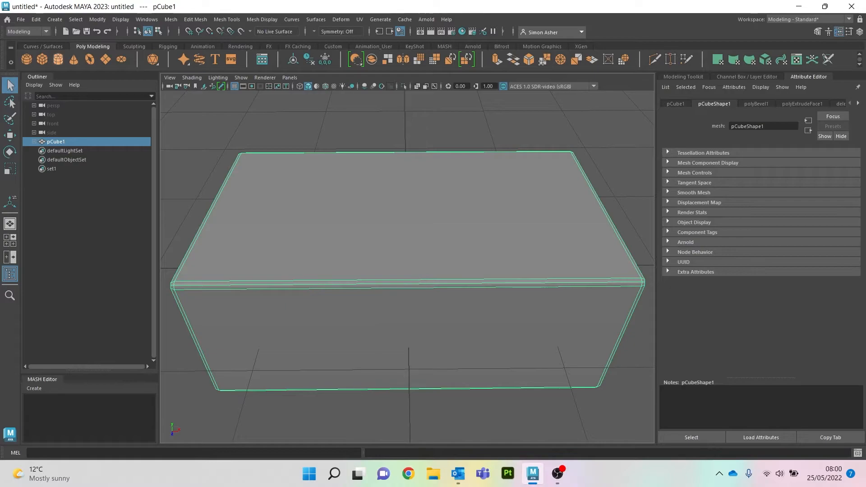
- Create a polygon cylinder and move it straight up so it sits above the beveled box
click(58, 59)
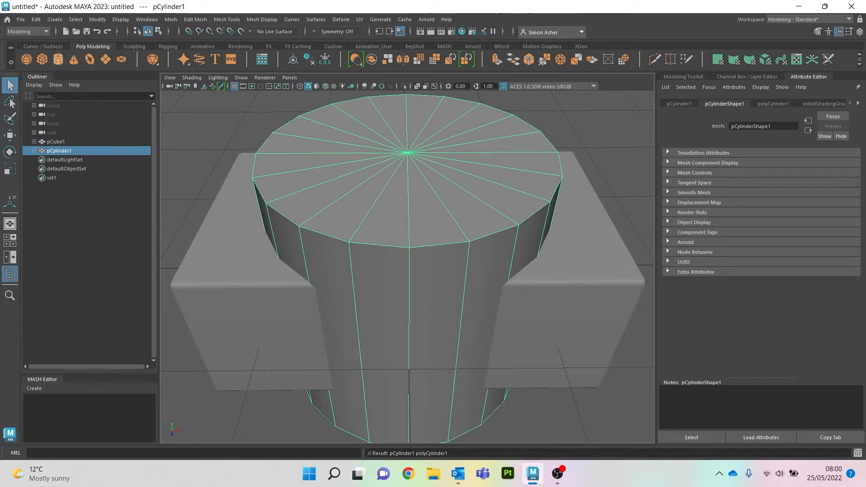
key(f)
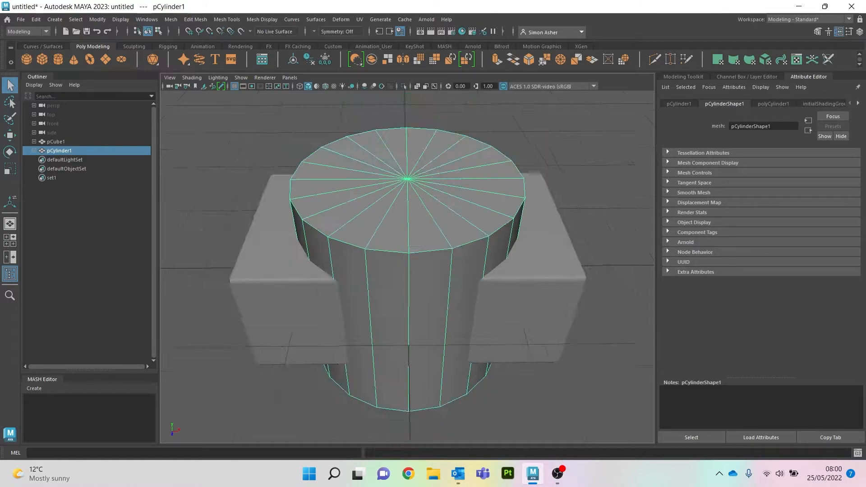
key(w)
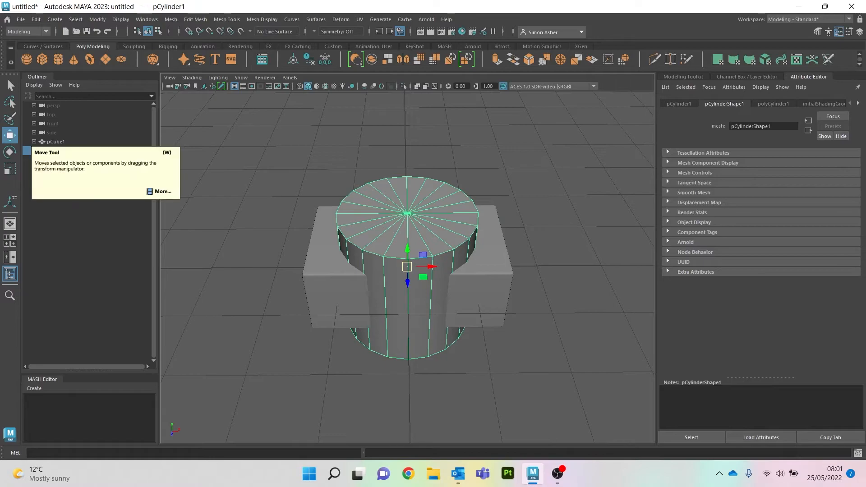
drag(408, 252, 407, 149)
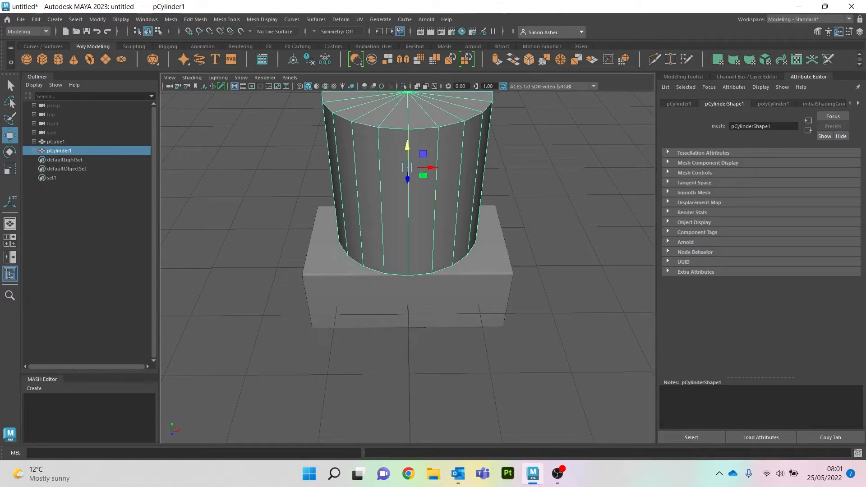
- Scale the cylinder down uniformly to a small stud and show wireframe on shaded for all objects
key(r)
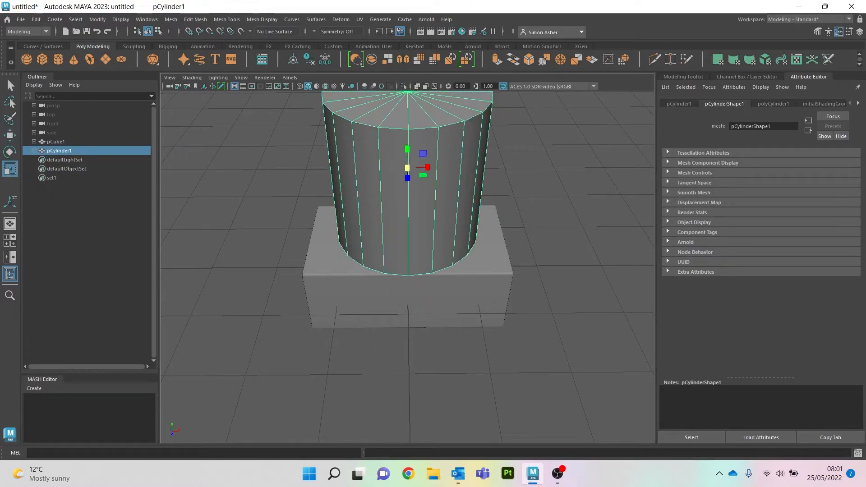
alt+drag(407, 203, 445, 223)
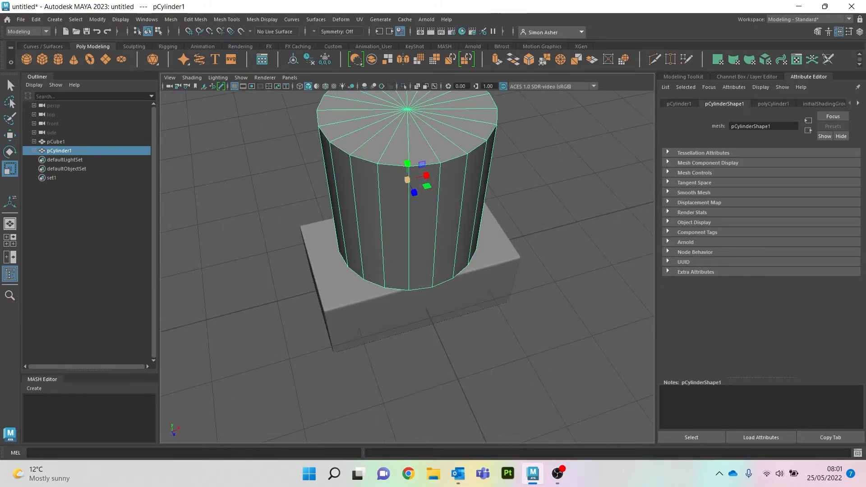
drag(407, 179, 375, 180)
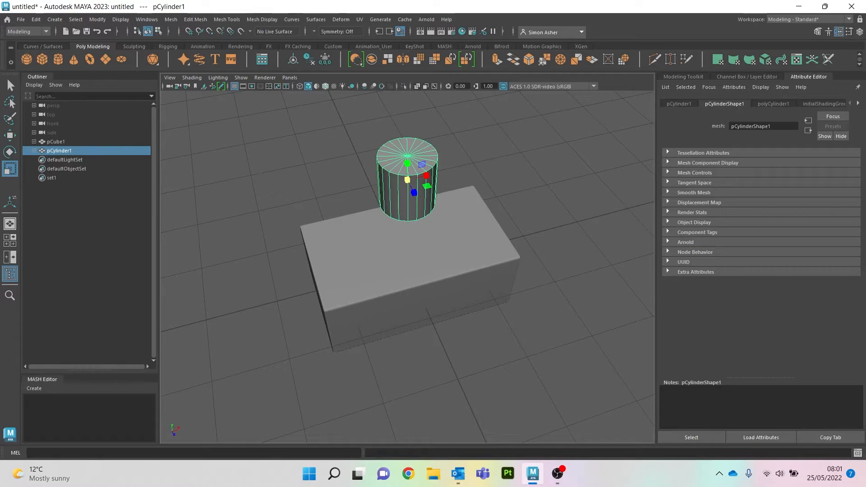
key(alt+5)
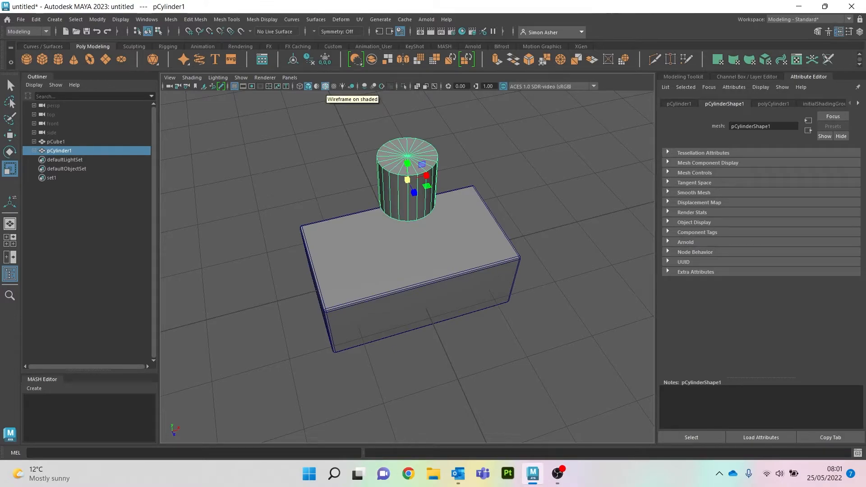
scroll(408, 267, up, 2)
alt+drag(428, 271, 406, 257)
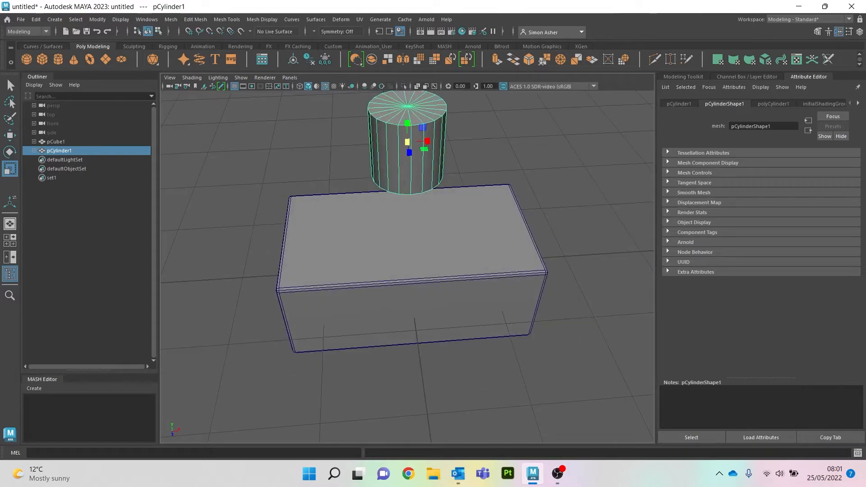
- In the top view, move the cylinder to the box's back-left corner and shrink it to fit there as a stud
key(space)
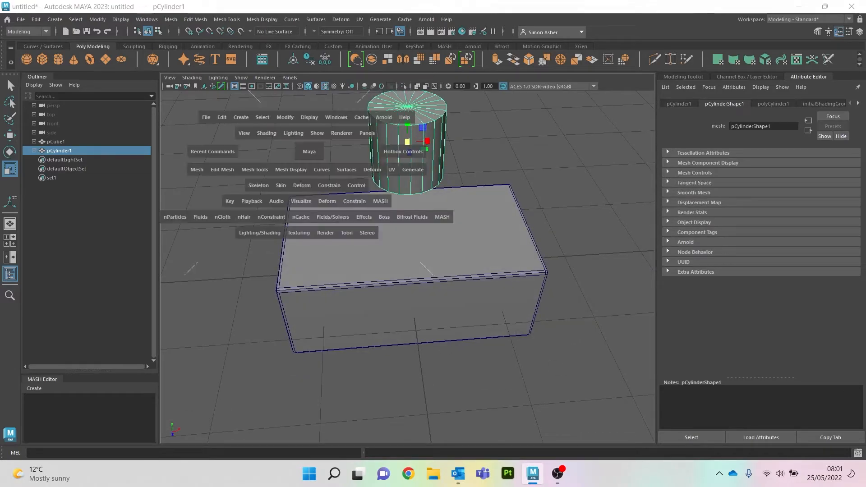
click(309, 151)
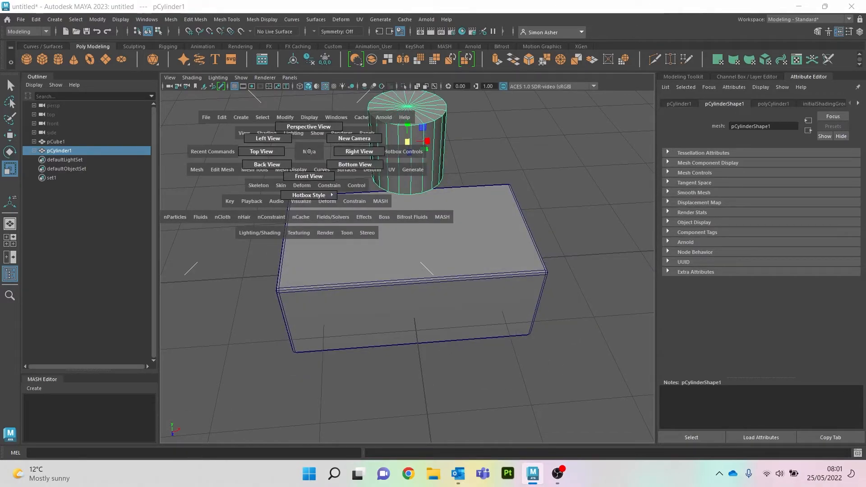
drag(309, 152, 261, 152)
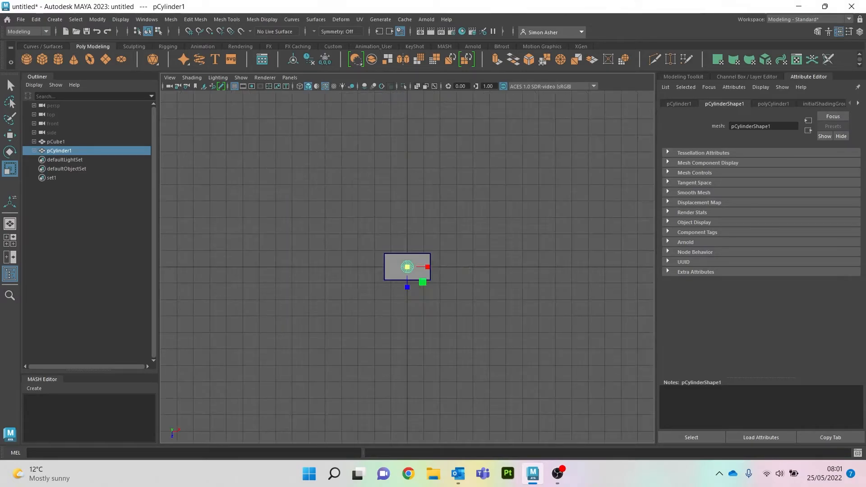
scroll(408, 266, up, 5)
scroll(407, 267, up, 2)
key(w)
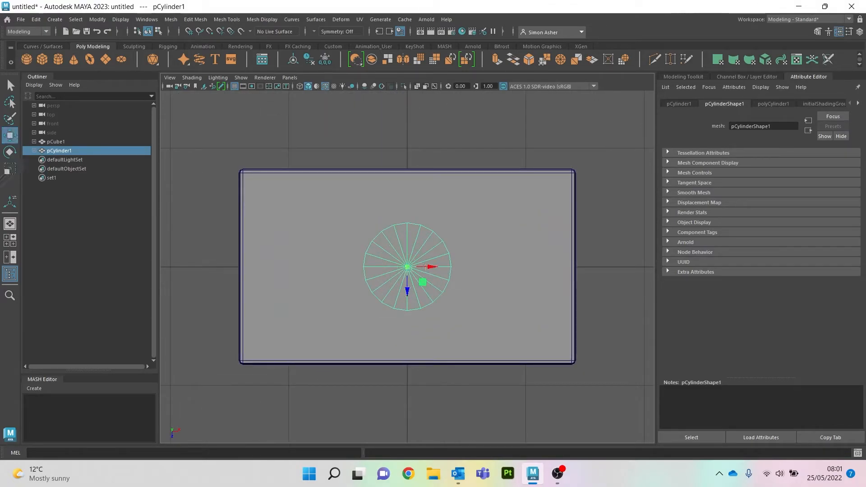
drag(419, 281, 309, 209)
key(r)
key(w)
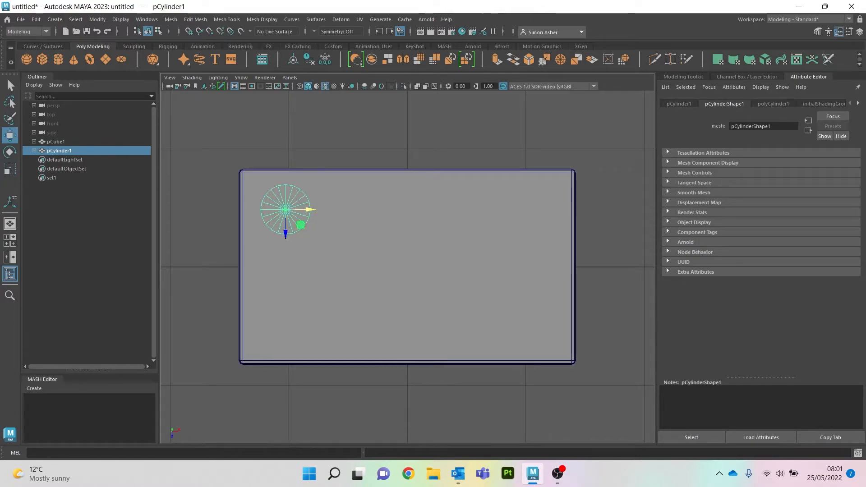
- Duplicate the cylinder to the box's front-left corner, and duplicate that pair to form a second column beside it
key(ctrl+d)
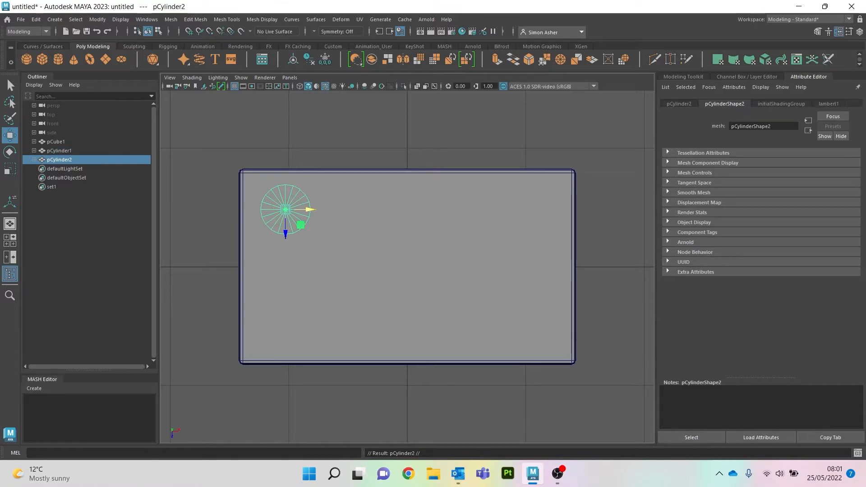
drag(285, 234, 285, 339)
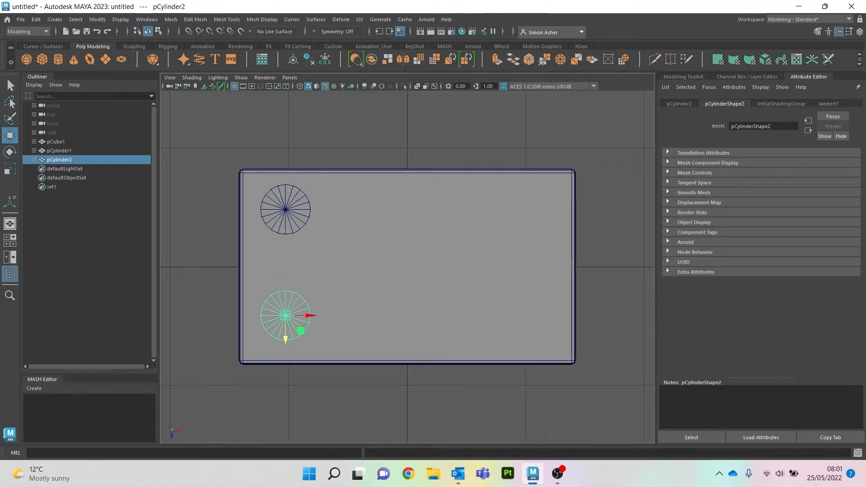
shift+click(301, 224)
key(ctrl+d)
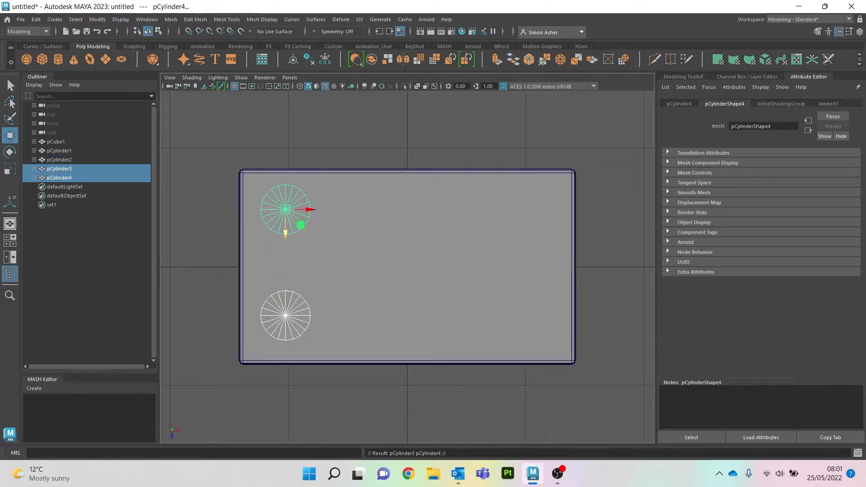
drag(308, 209, 398, 209)
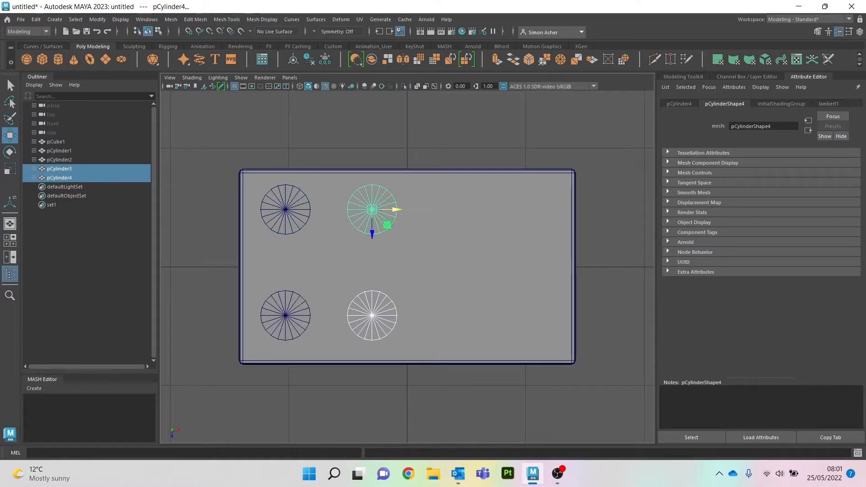
- Duplicate all four cylinders and shift the copies along the box's length to form two rows of four
shift+click(301, 224)
shift+click(299, 329)
key(ctrl+d)
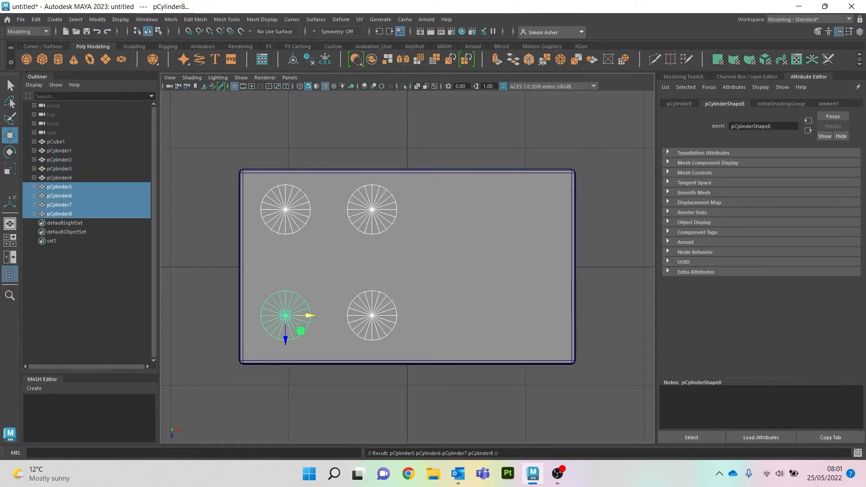
drag(309, 316, 471, 316)
- In the perspective view, select all eight cylinders and lower them onto the box's top surface
key(space)
drag(366, 139, 366, 110)
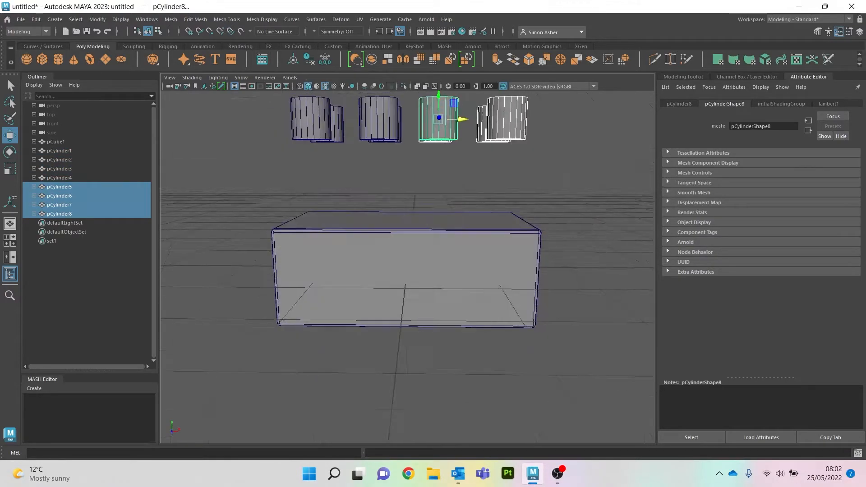
alt+middle_drag(366, 136, 362, 184)
drag(247, 105, 577, 201)
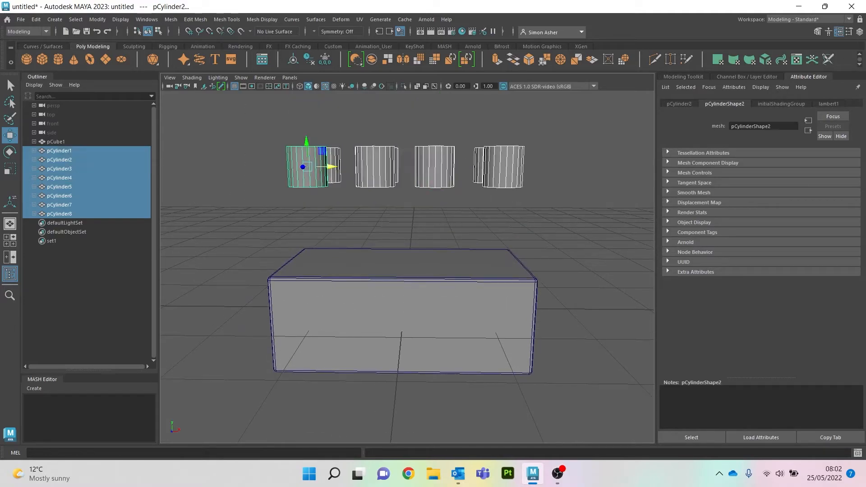
drag(307, 143, 311, 228)
click(383, 172)
mouse_move(384, 180)
alt+mouse_down()
mouse_move(386, 163)
mouse_move(451, 178)
mouse_move(485, 219)
mouse_move(436, 255)
mouse_move(390, 169)
mouse_move(379, 189)
mouse_move(381, 183)
alt+mouse_up()
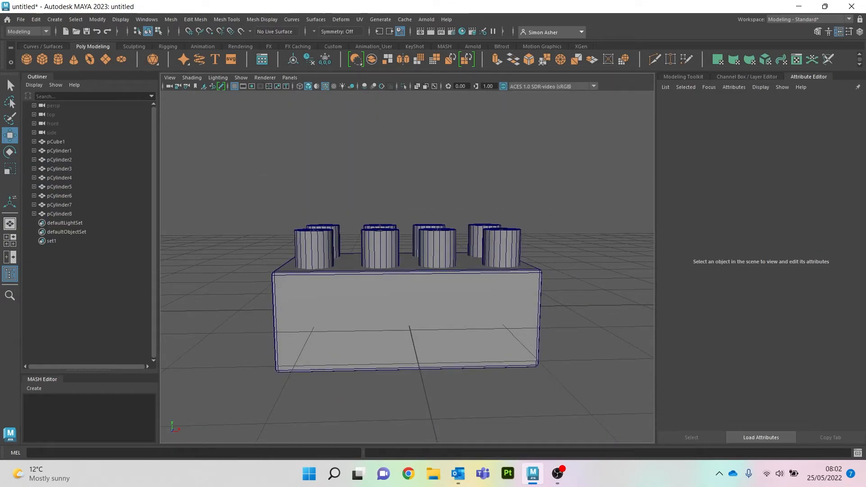
- Shorten the front-left cylinder by lowering its top vertices, and return it to object mode
click(314, 248)
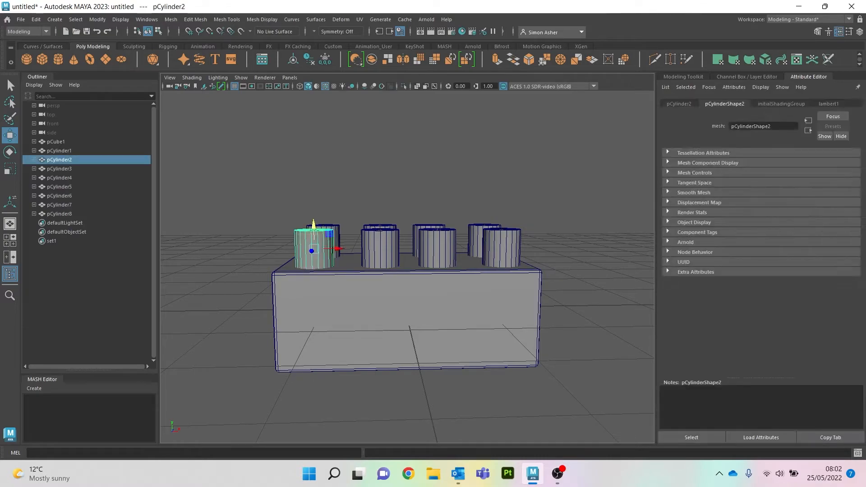
right_click(333, 198)
click(289, 198)
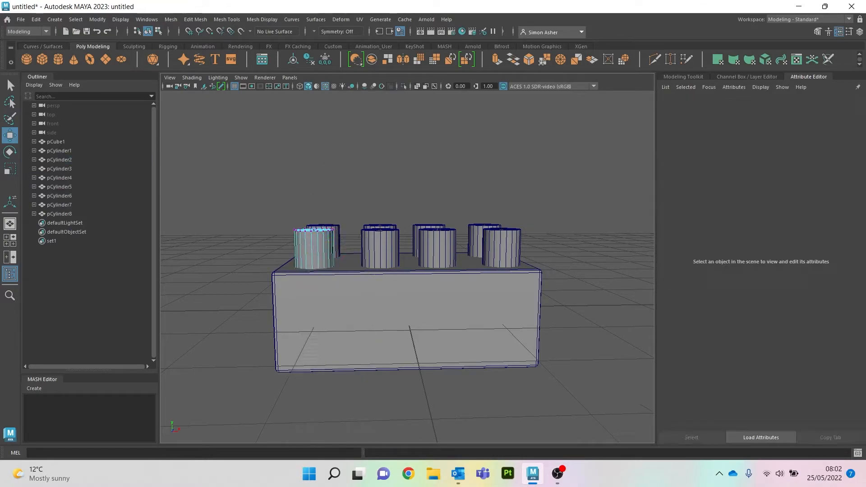
drag(278, 207, 355, 238)
alt+middle_drag(356, 238, 399, 235)
scroll(399, 235, up, 5)
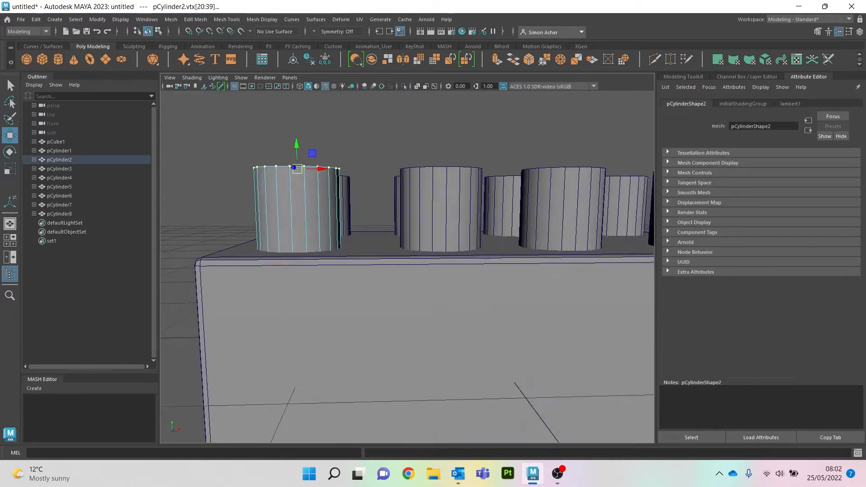
drag(297, 146, 301, 180)
click(345, 151)
scroll(307, 181, down, 4)
right_drag(367, 147, 411, 133)
click(383, 149)
- Delete the seven full-height cylinders, keeping only the shortened front-left one
click(351, 214)
shift+click(422, 209)
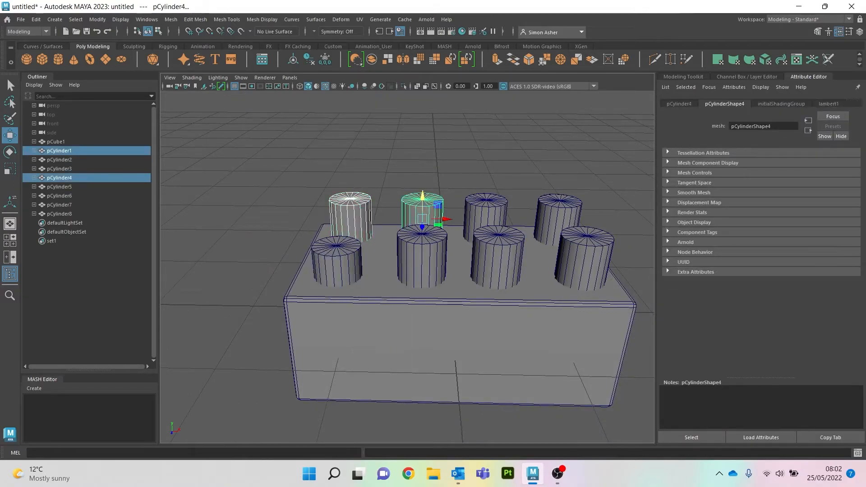
shift+click(422, 257)
shift+click(487, 211)
shift+click(499, 258)
shift+click(559, 219)
shift+click(584, 264)
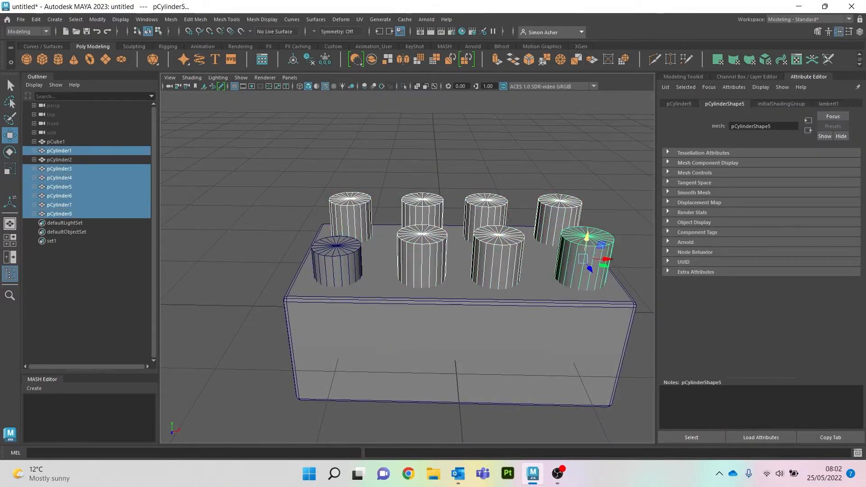
key(Delete)
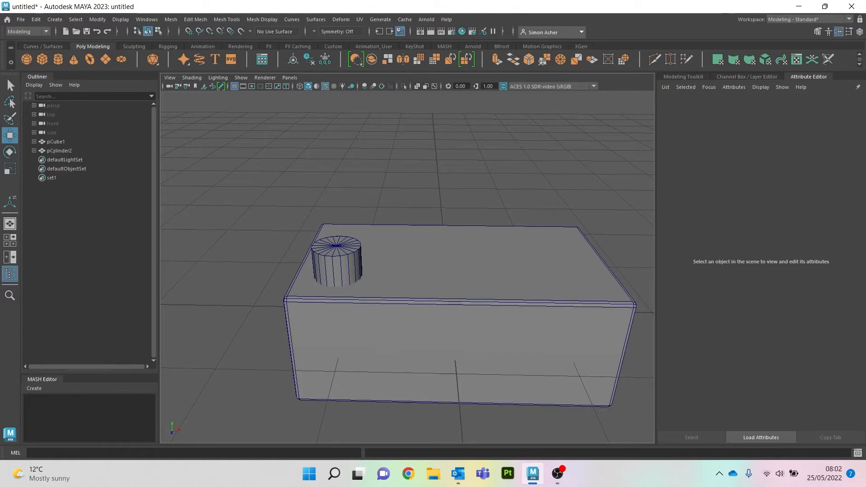
- Raise the remaining cylinder clear of the box's top surface
scroll(407, 262, up, 3)
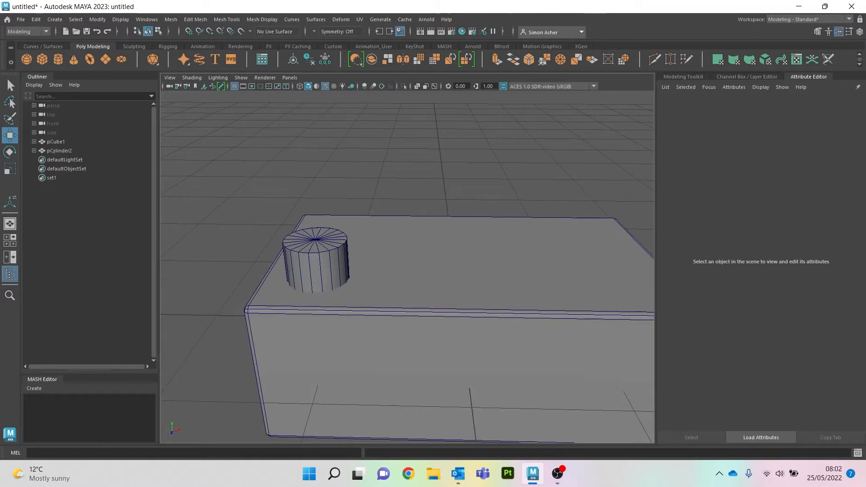
click(316, 245)
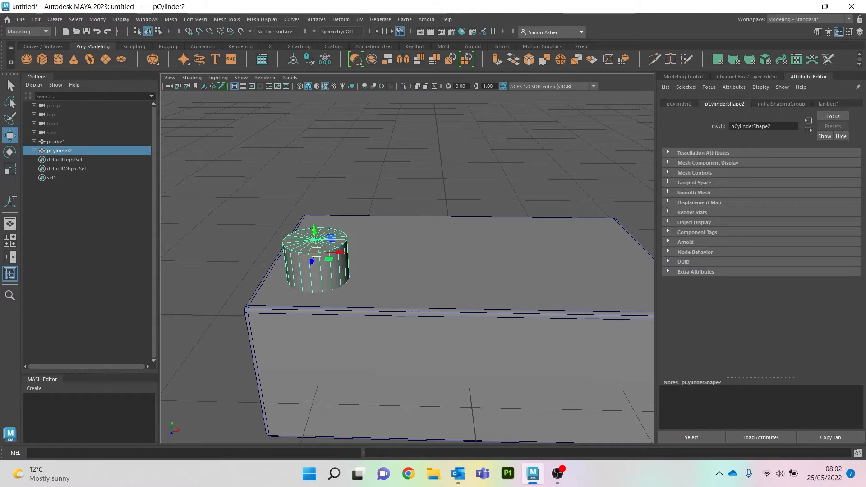
drag(315, 230, 308, 173)
- Set the raised cylinder to face selection with its bottom cap in view
mouse_move(308, 173)
alt+mouse_down()
mouse_move(311, 117)
mouse_move(315, 169)
alt+mouse_up()
scroll(311, 117, up, 3)
alt+middle_drag(316, 169, 402, 191)
alt+drag(403, 191, 419, 144)
right_drag(420, 145, 420, 168)
alt+drag(420, 168, 423, 156)
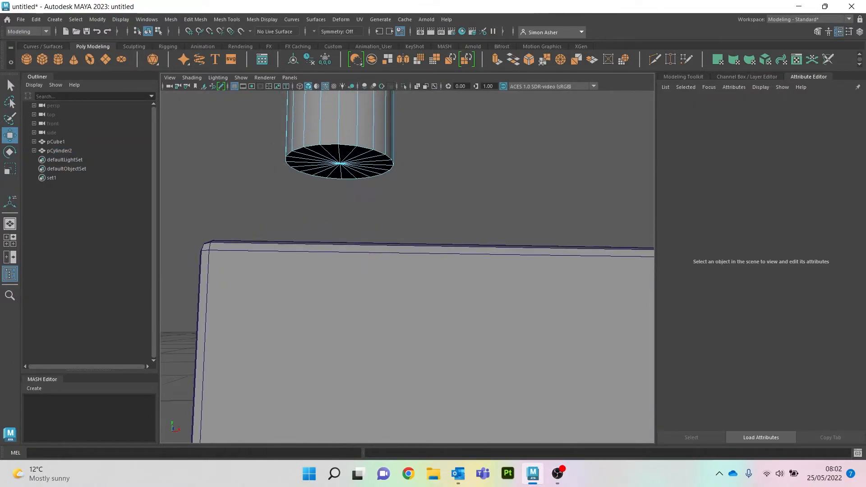
click(357, 174)
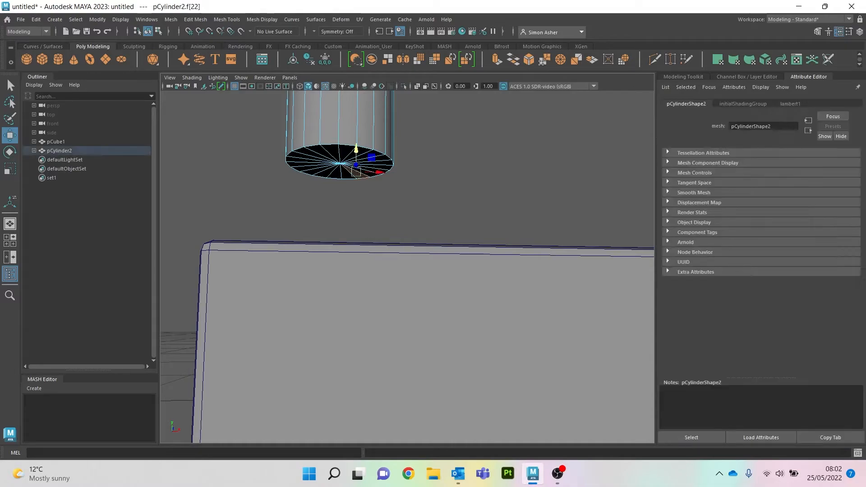
alt+drag(358, 174, 356, 161)
click(352, 162)
click(339, 163)
shift+click(328, 161)
shift+click(318, 158)
shift+click(311, 154)
shift+click(301, 147)
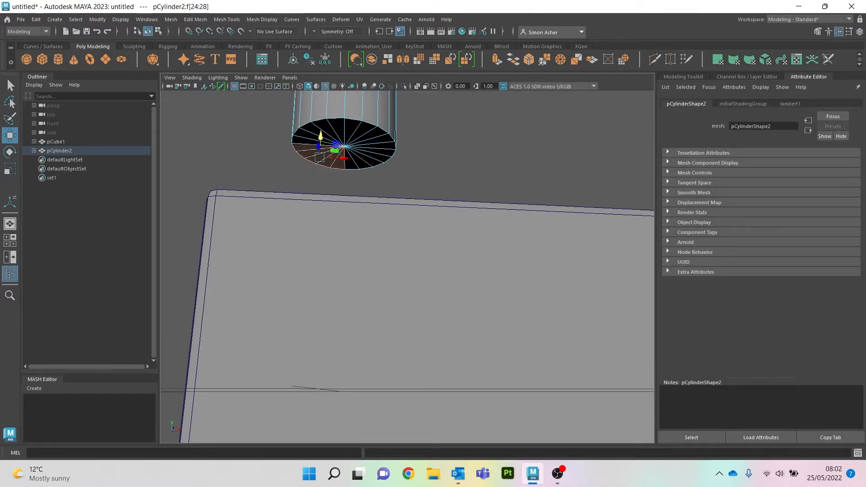
click(311, 181)
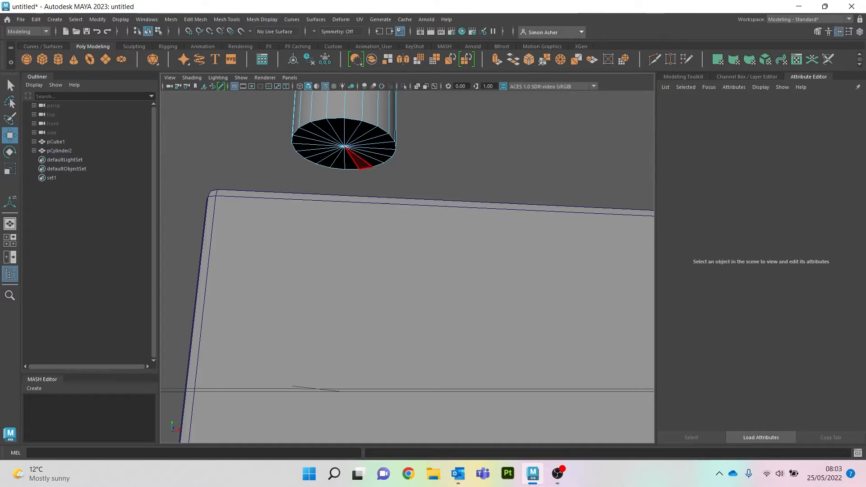
- Delete all the bottom cap faces of the raised cylinder
mouse_move(362, 162)
mouse_down()
mouse_move(382, 156)
mouse_move(376, 133)
mouse_move(313, 129)
mouse_move(338, 161)
mouse_move(351, 161)
mouse_up()
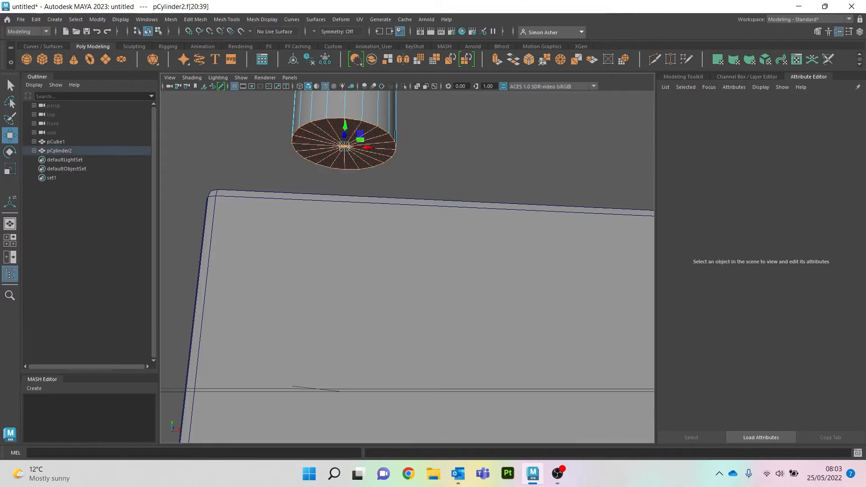
key(Delete)
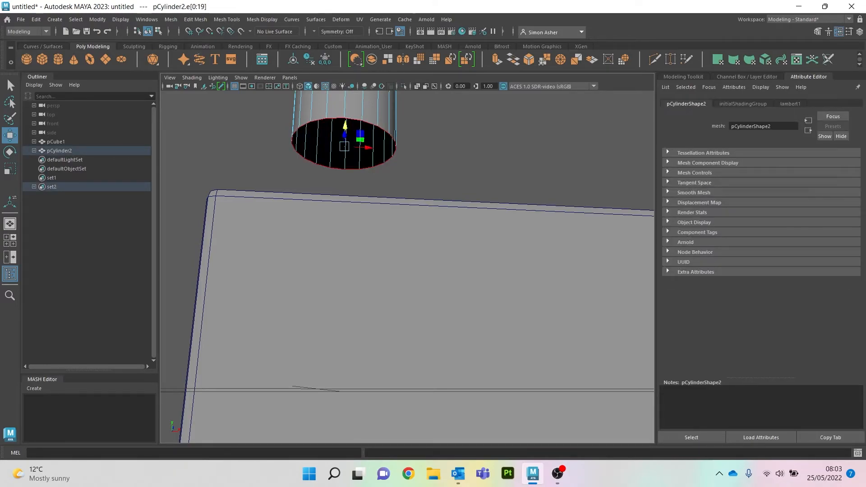
- Bevel the cylinder's top rim edge loop with fraction 0.13 and 2 segments, and show it with smooth preview in object mode
alt+drag(352, 203, 359, 271)
right_drag(445, 153, 445, 135)
alt+drag(445, 137, 446, 158)
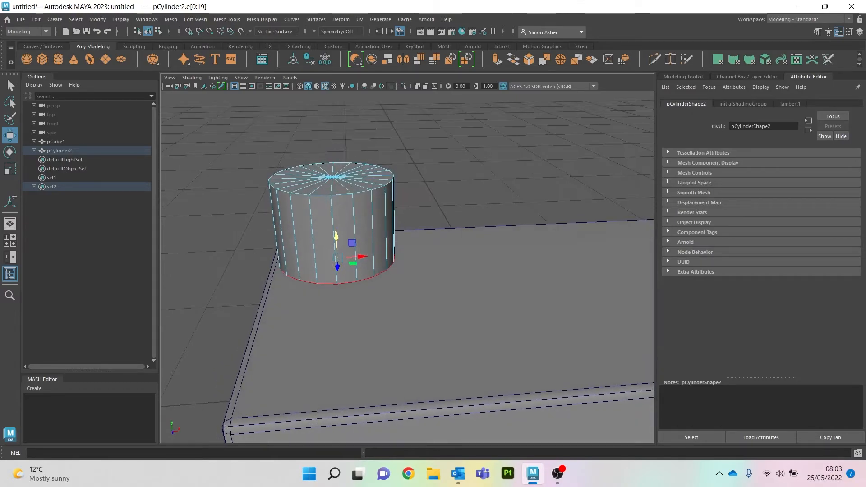
double_click(343, 195)
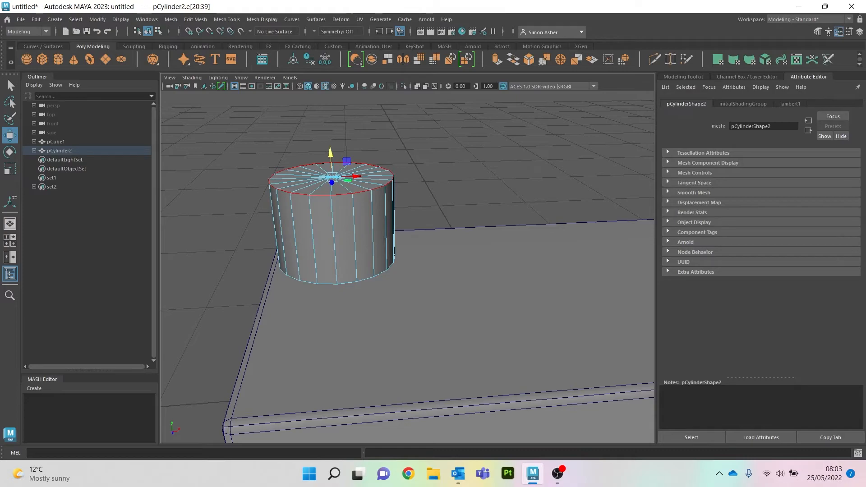
key(ctrl+b)
alt+drag(500, 166, 480, 135)
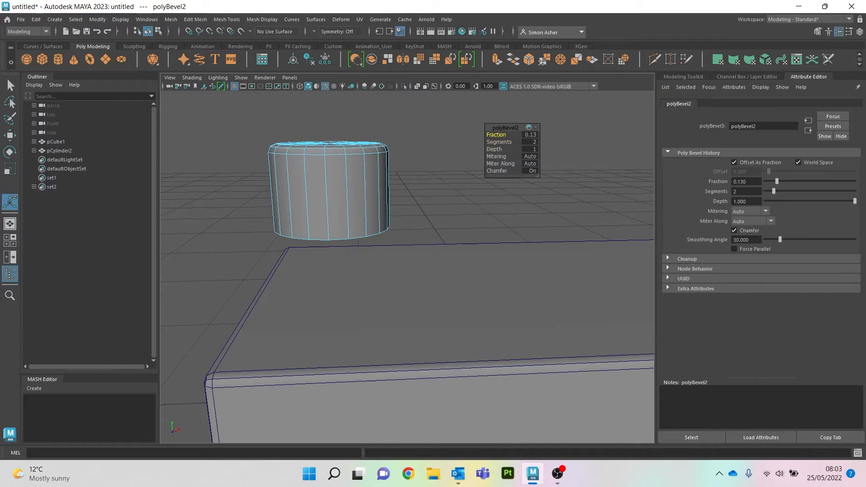
key(3)
right_drag(438, 130, 482, 118)
click(482, 118)
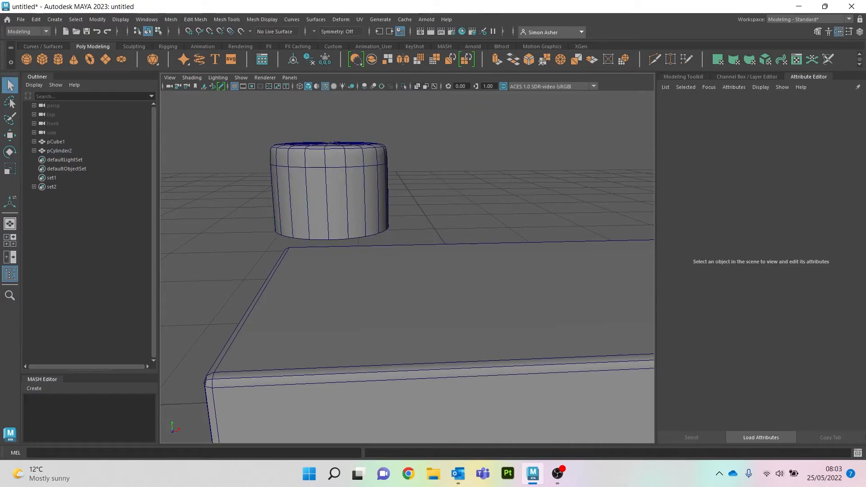
- Hide the wireframe overlay and lower the beveled cylinder onto the box's top surface at the front-left corner
key(alt+5)
mouse_move(406, 253)
alt+mouse_down()
mouse_move(399, 316)
mouse_move(402, 215)
mouse_move(405, 252)
alt+mouse_up()
click(346, 177)
key(w)
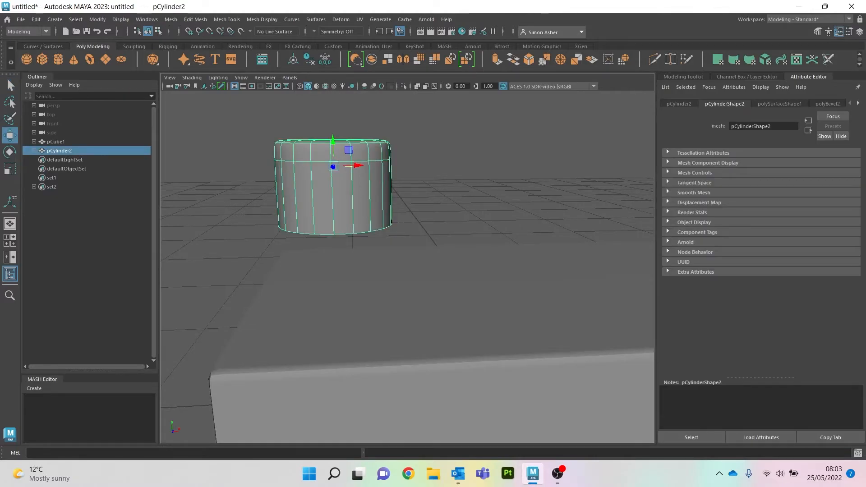
drag(333, 143, 337, 197)
click(444, 190)
- In the top view, duplicate the front-left stud and move the copy straight back to the box's back-left corner
alt+drag(445, 189, 451, 249)
scroll(451, 221, down, 5)
scroll(451, 248, down, 3)
alt+middle_drag(416, 182, 378, 173)
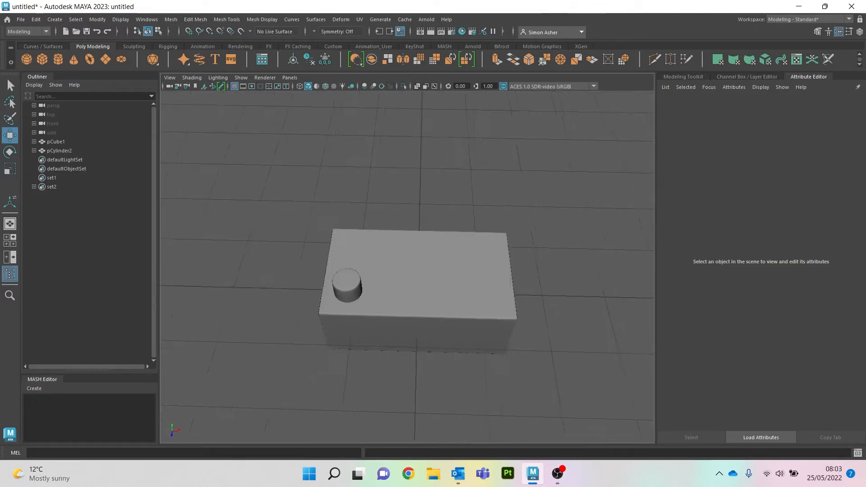
key(space)
click(355, 174)
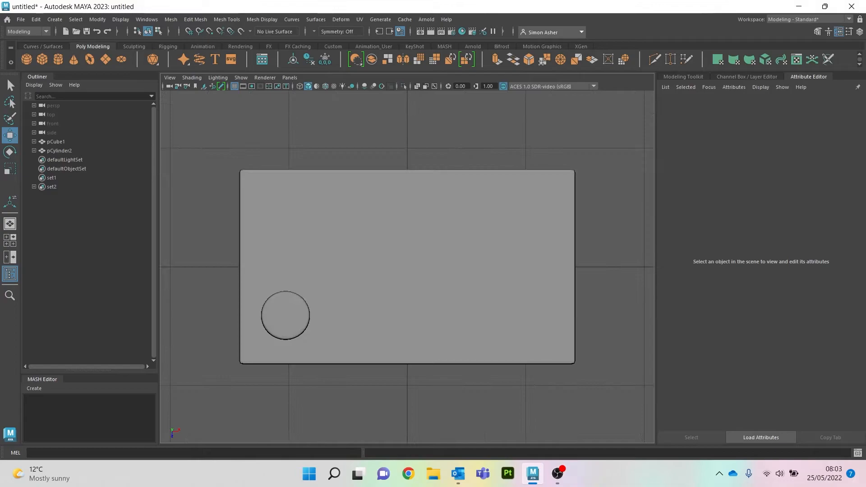
key(alt+5)
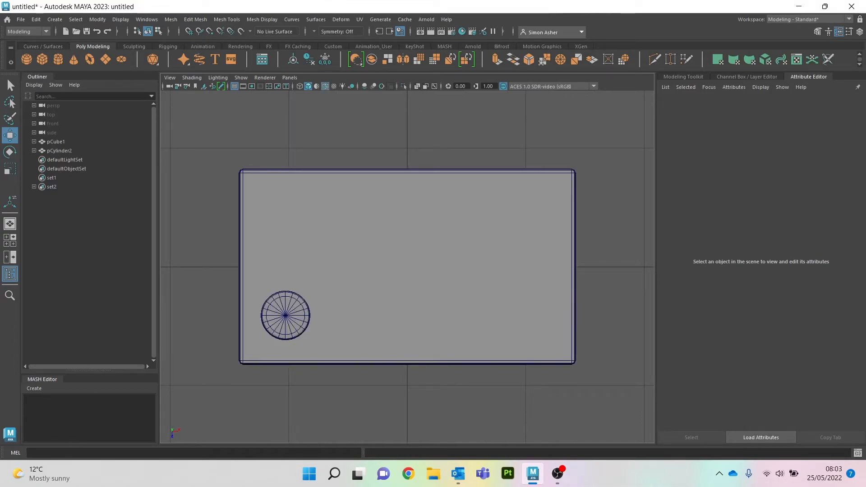
click(286, 315)
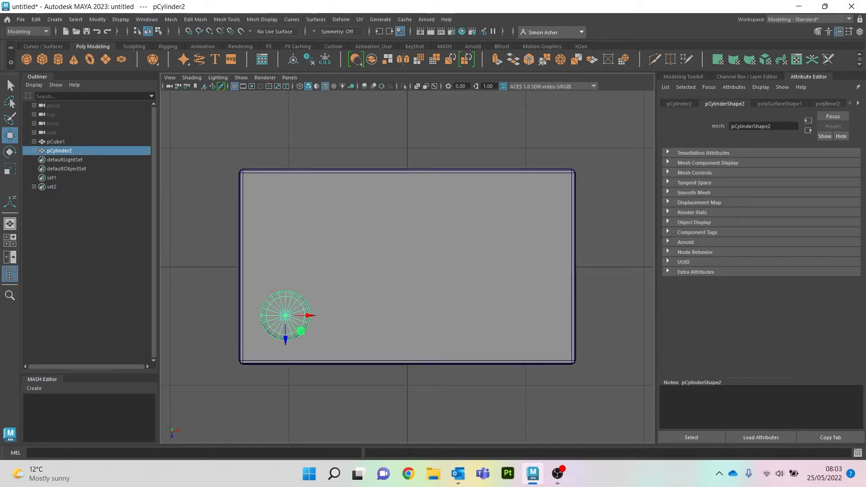
key(ctrl+d)
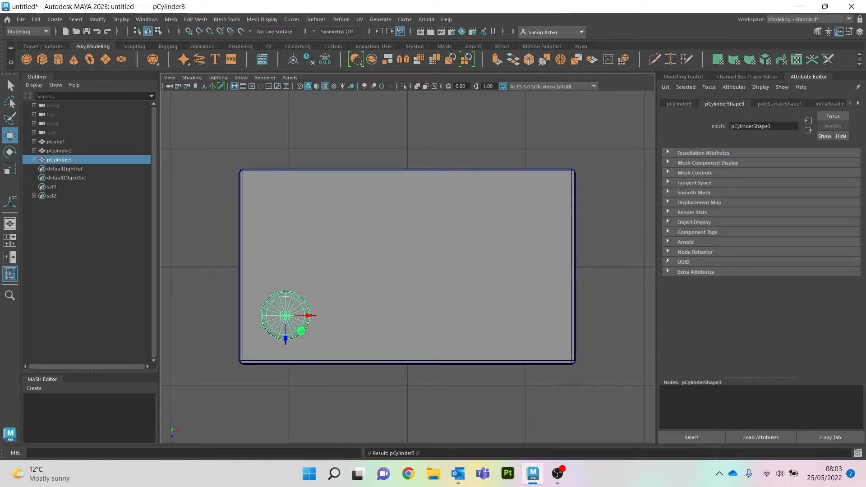
drag(286, 339, 286, 240)
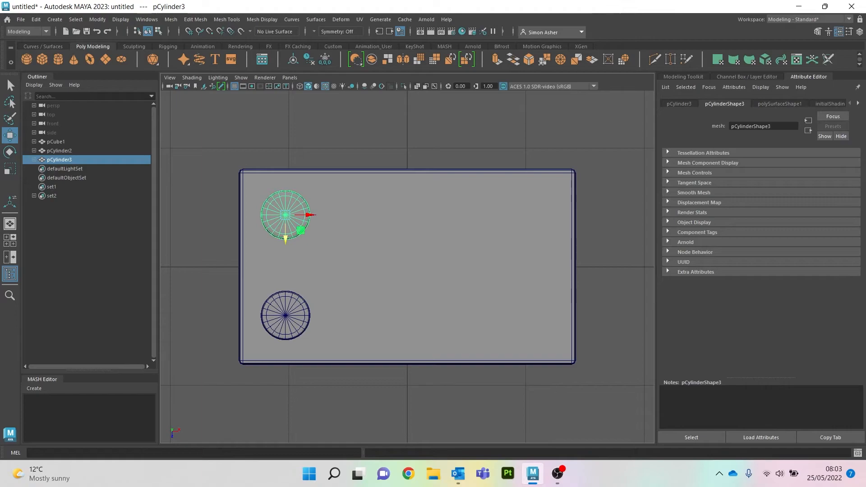
- Duplicate the two left studs and shift the copies sideways to form the second column
shift+click(285, 315)
key(ctrl+d)
drag(310, 316, 394, 315)
- Duplicate all four studs and shift the copies along the length to fill the right half of the brick
shift+click(285, 215)
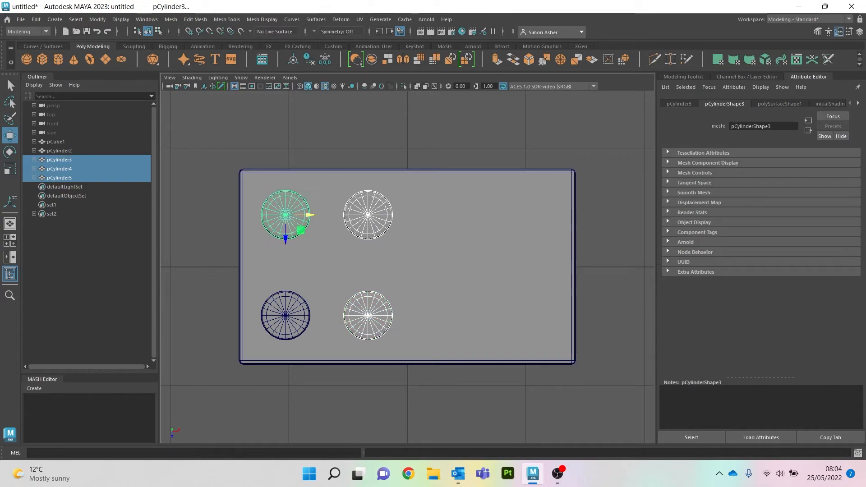
shift+click(286, 315)
key(ctrl+d)
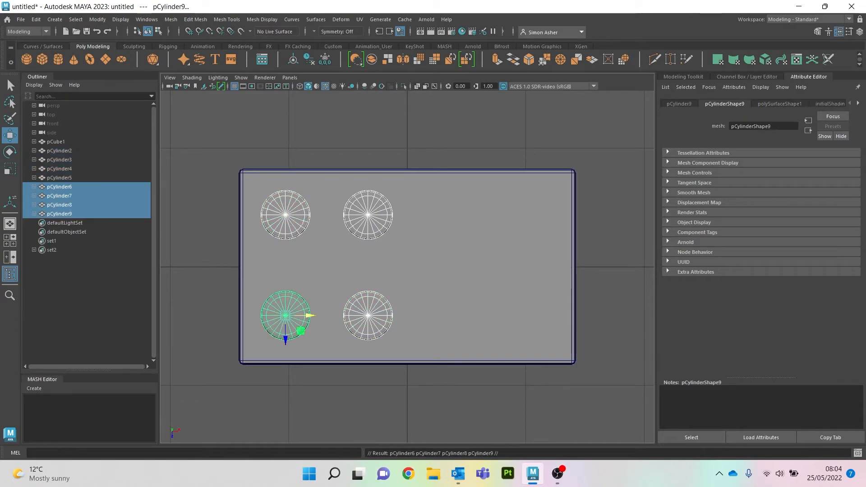
drag(310, 315, 467, 315)
click(344, 150)
- In the perspective view, add a new polygon cylinder at the brick's centre and raise it above the studs
key(space)
drag(344, 150, 344, 126)
alt+drag(346, 180, 354, 126)
click(326, 86)
mouse_move(356, 180)
alt+mouse_down()
mouse_move(359, 167)
mouse_move(345, 280)
mouse_move(354, 217)
mouse_move(248, 140)
mouse_move(295, 149)
mouse_move(383, 208)
mouse_move(413, 237)
mouse_move(419, 262)
mouse_move(447, 264)
mouse_move(442, 199)
mouse_move(440, 271)
mouse_move(440, 130)
mouse_move(441, 258)
alt+mouse_up()
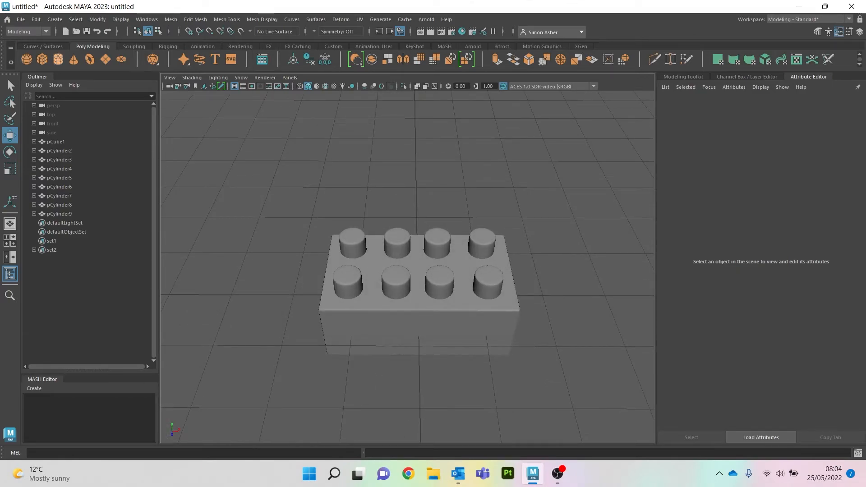
click(58, 59)
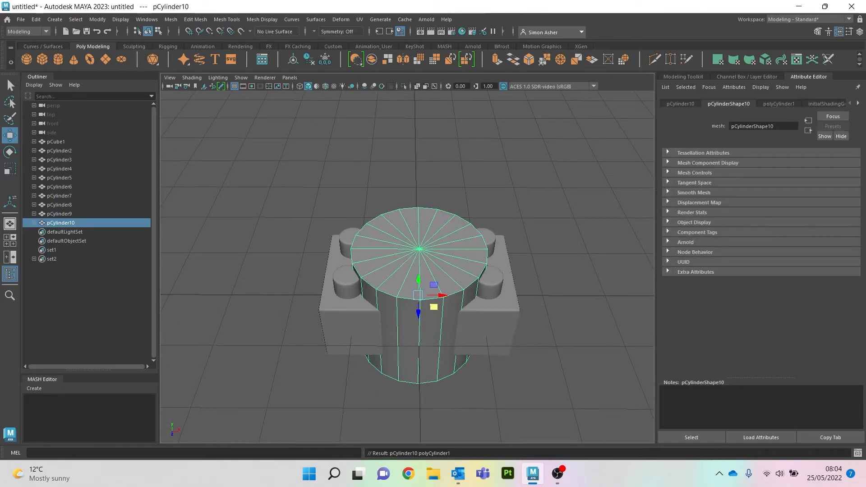
drag(419, 280, 377, 194)
- Show the wireframe overlay and, in the top view, move the new cylinder sideways to the centre of the four leftmost studs
key(r)
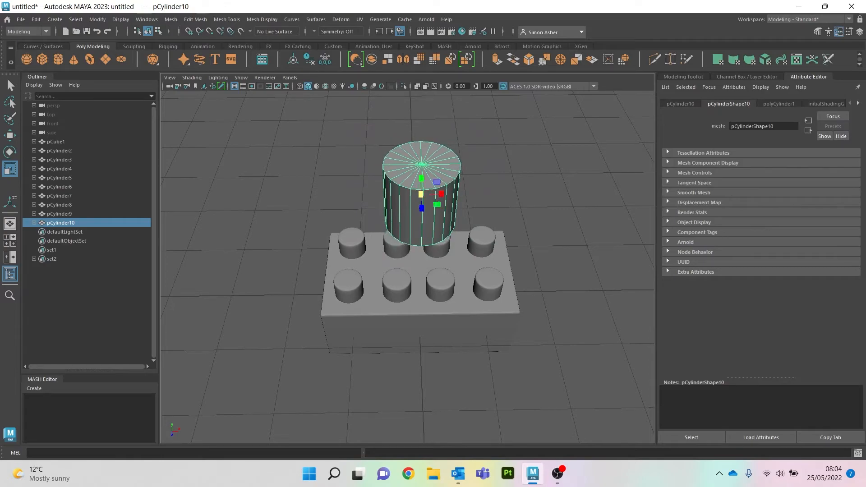
key(alt+5)
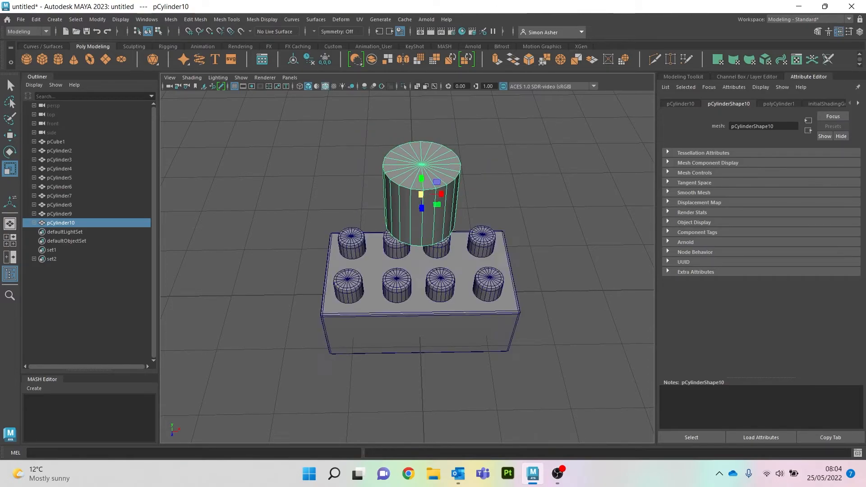
key(space)
drag(350, 180, 311, 180)
key(w)
drag(423, 282, 344, 282)
scroll(294, 255, up, 3)
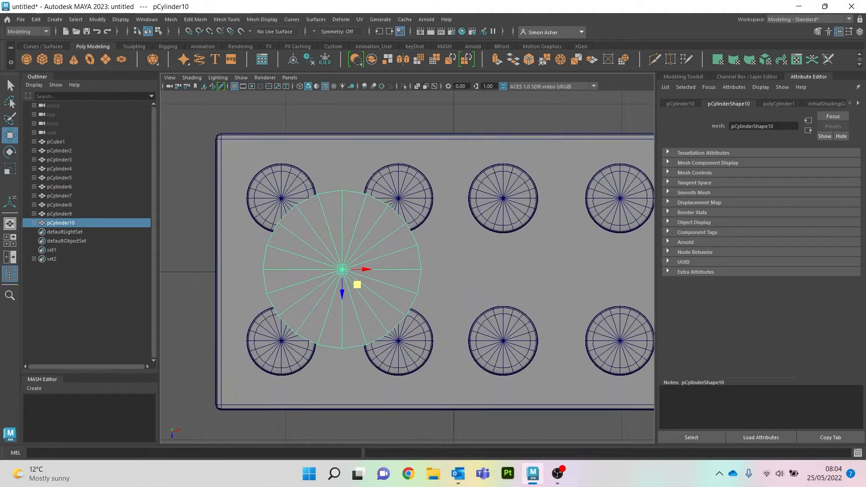
- Scale the new cylinder down uniformly until its outline fits between the four leftmost studs
key(r)
drag(342, 269, 355, 285)
key(w)
key(r)
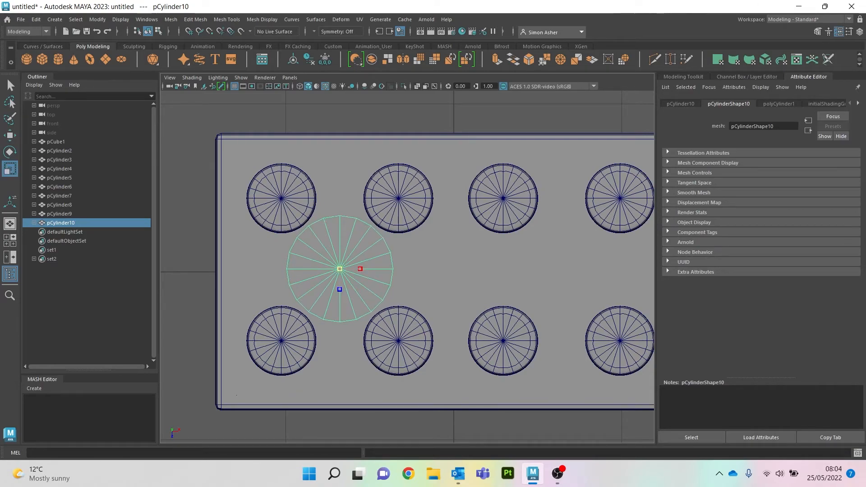
drag(340, 269, 341, 269)
- Lower the scaled cylinder straight down into the brick's hollow interior, checking its position from below
key(space)
drag(303, 112, 303, 89)
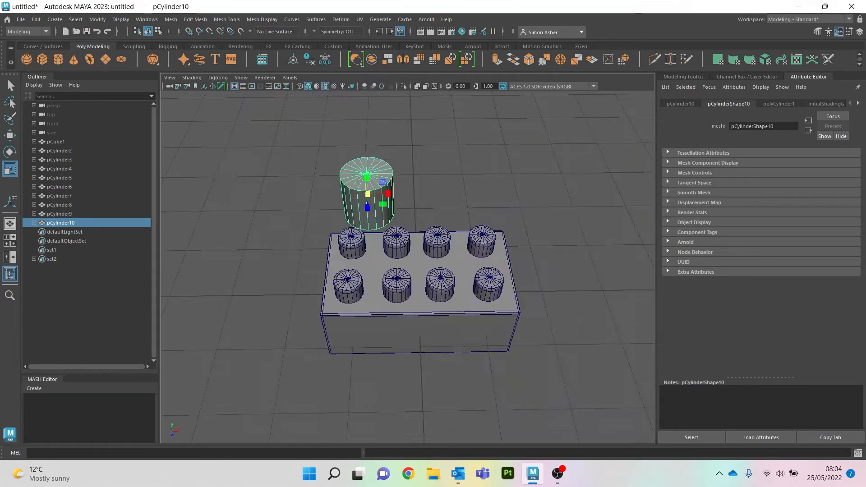
key(w)
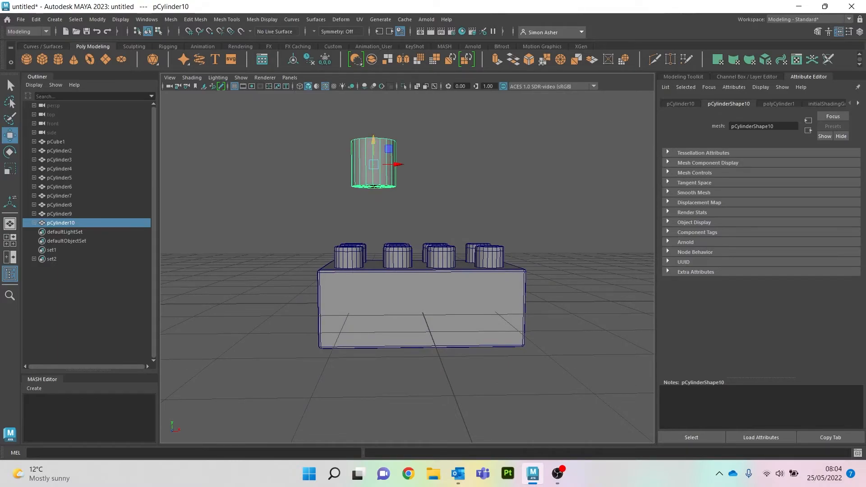
drag(374, 140, 374, 263)
mouse_move(374, 263)
alt+mouse_down()
mouse_move(377, 176)
mouse_move(380, 275)
alt+mouse_up()
scroll(374, 275, up, 3)
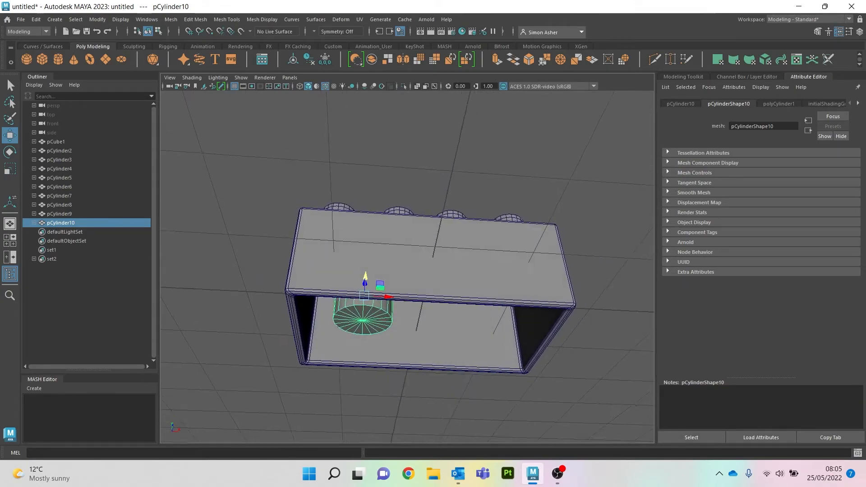
- In the front wireframe view, lengthen the inner cylinder by raising its top vertices to the inner ceiling and lowering its bottom vertices near the brick's open edge
key(4)
key(space)
drag(363, 146, 413, 145)
key(f)
key(space)
drag(403, 182, 403, 207)
scroll(403, 207, up, 6)
scroll(381, 262, up, 6)
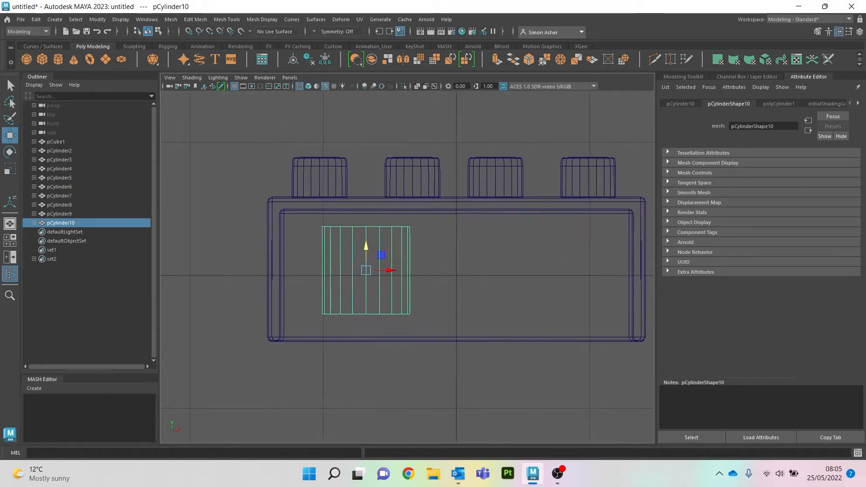
right_drag(343, 210, 307, 204)
drag(304, 215, 434, 244)
drag(366, 203, 366, 192)
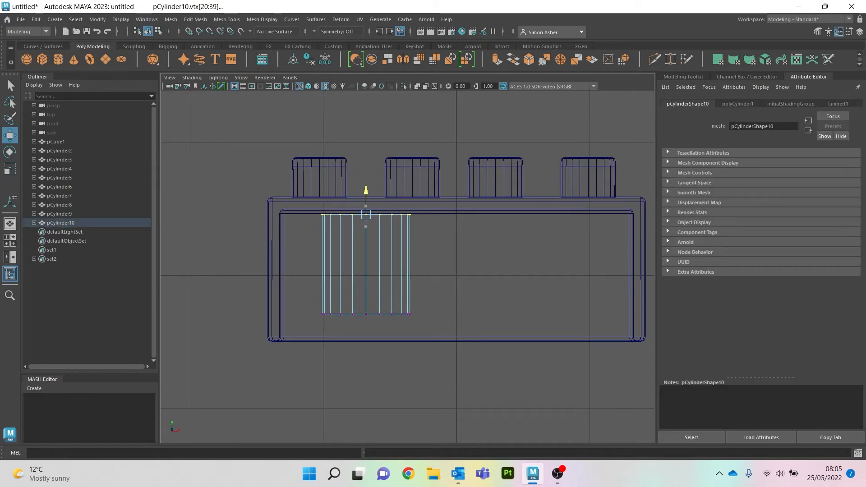
drag(297, 295, 440, 324)
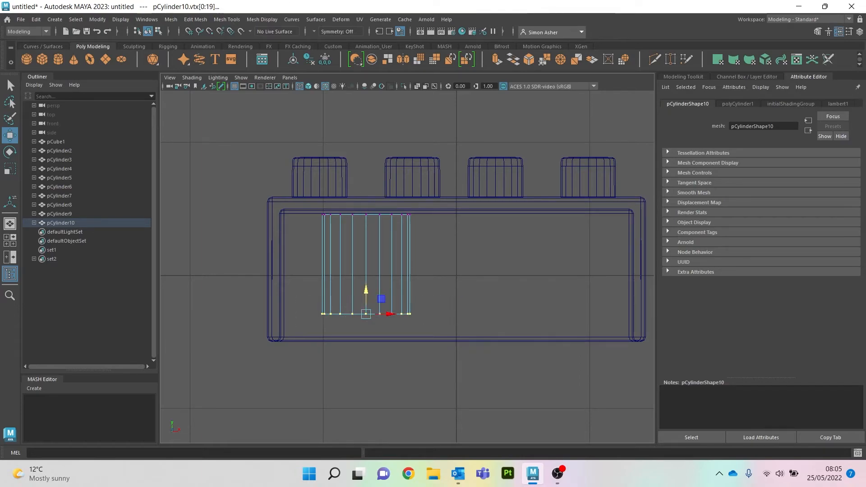
drag(366, 291, 366, 315)
- Return to the shaded perspective view from below and delete the inner cylinder's bottom cap faces
key(space)
drag(221, 207, 221, 182)
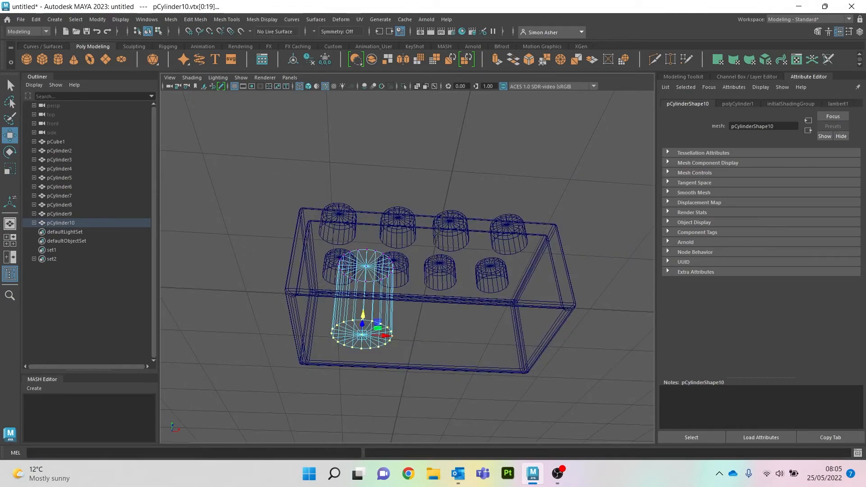
click(309, 86)
alt+drag(334, 194, 344, 125)
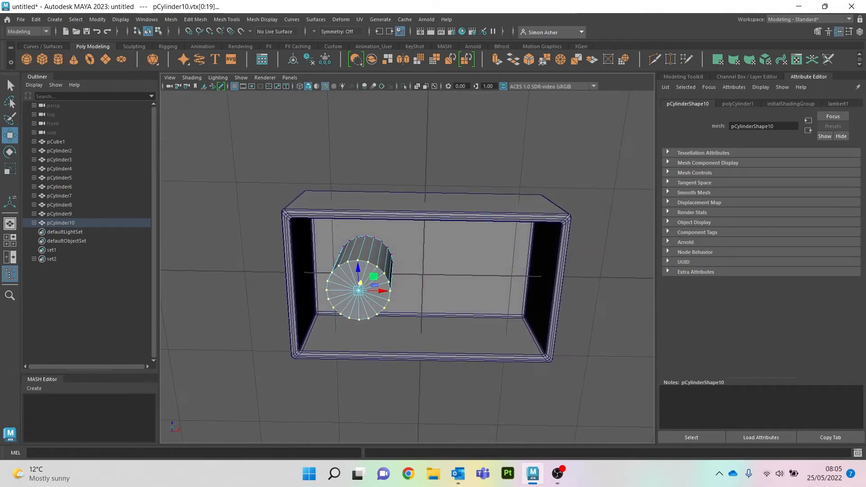
right_click(344, 125)
right_drag(344, 125, 344, 150)
scroll(343, 151, up, 5)
alt+middle_drag(343, 151, 428, 59)
mouse_move(390, 254)
mouse_down()
mouse_move(417, 255)
mouse_move(439, 196)
mouse_move(373, 217)
mouse_move(384, 251)
mouse_up()
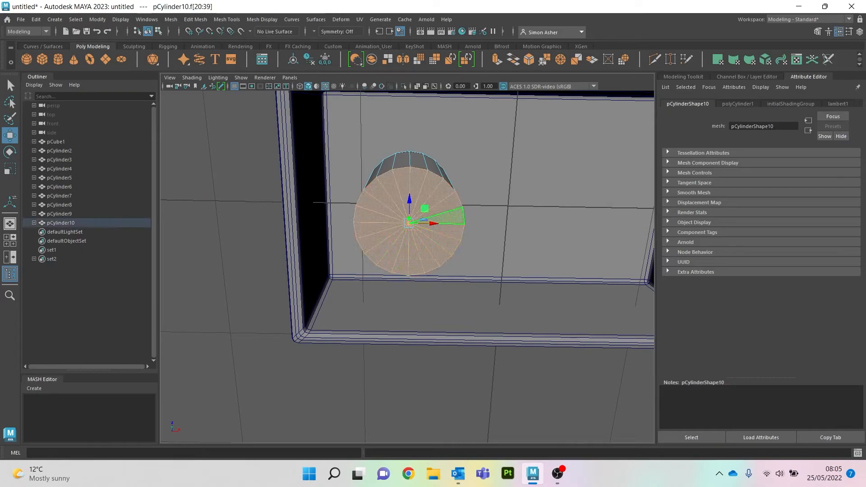
key(Delete)
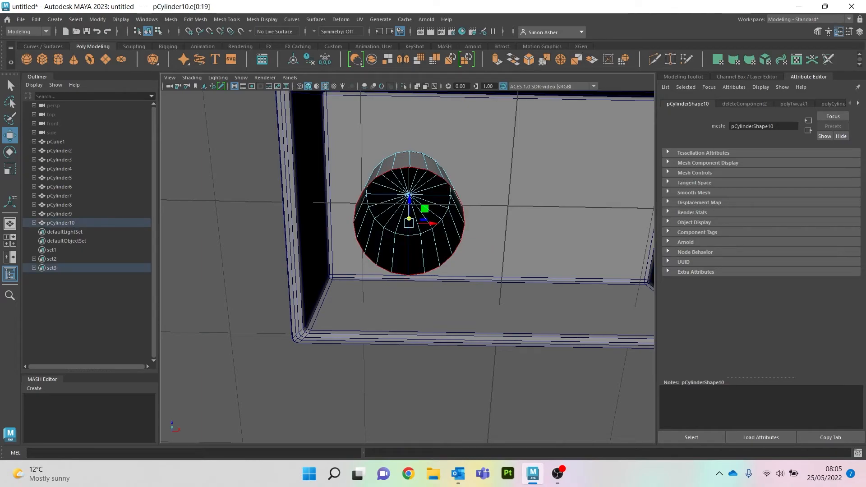
- Extrude the whole inner cylinder with a thickness of -0.04 to turn it into a thick-walled tube
right_drag(409, 194, 459, 172)
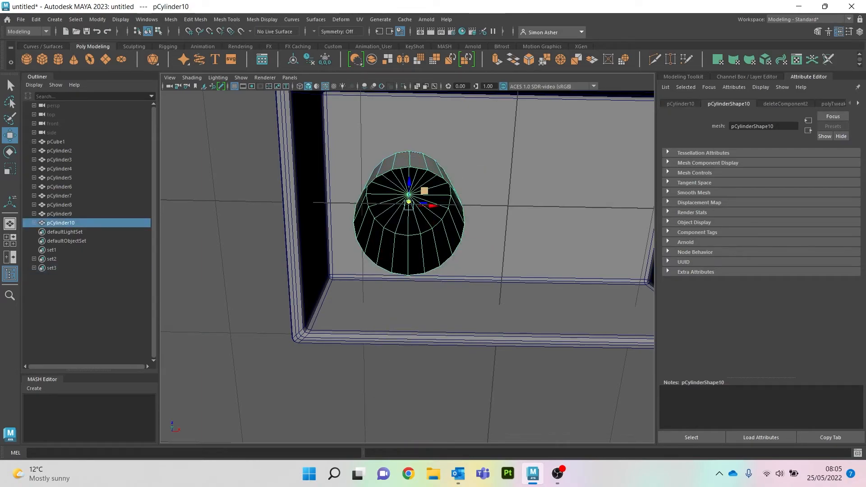
key(ctrl+e)
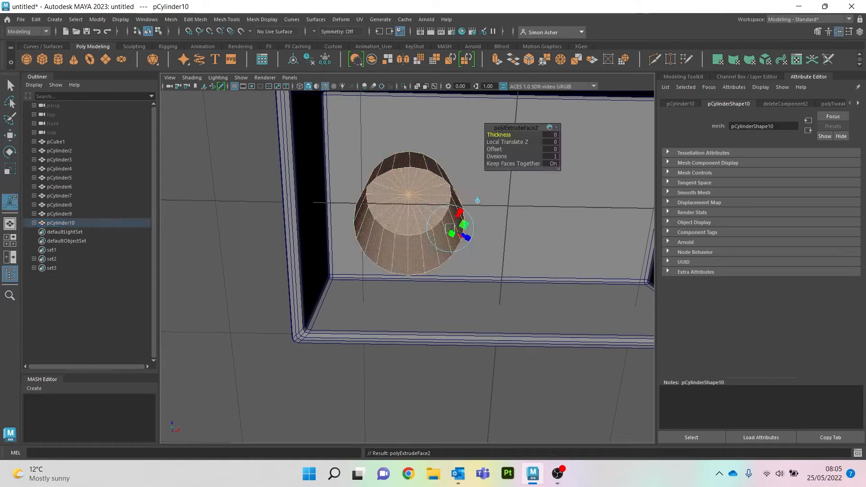
alt+drag(459, 172, 454, 199)
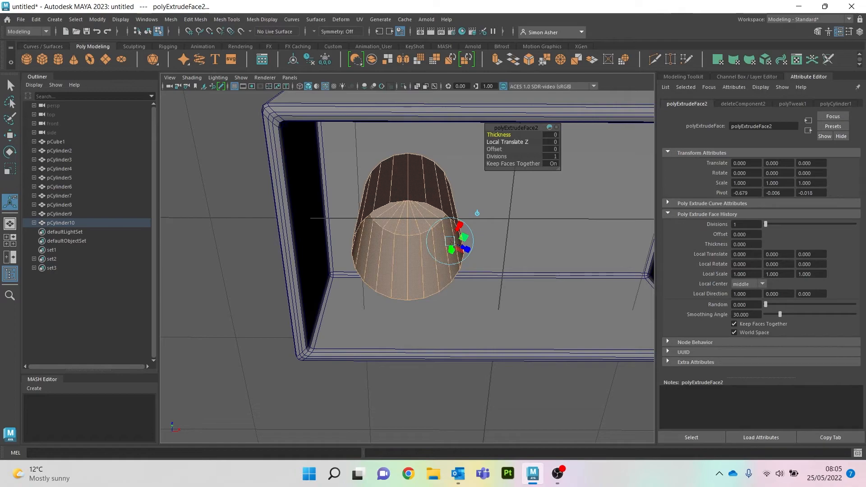
drag(499, 135, 489, 135)
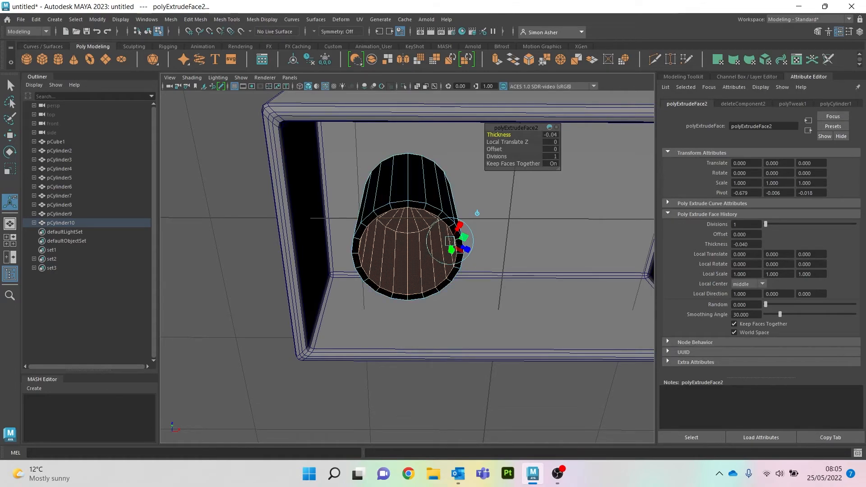
- Return to object selection and reverse the normals of the thick-walled tube so its faces shade correctly
click(218, 195)
right_drag(218, 196, 262, 183)
click(252, 182)
mouse_move(361, 199)
alt+mouse_down()
mouse_move(356, 241)
mouse_move(355, 210)
alt+mouse_up()
click(402, 235)
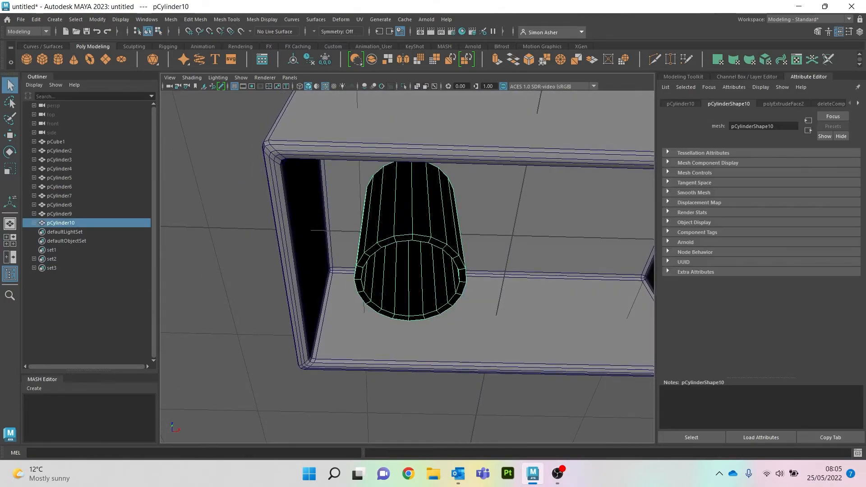
click(262, 20)
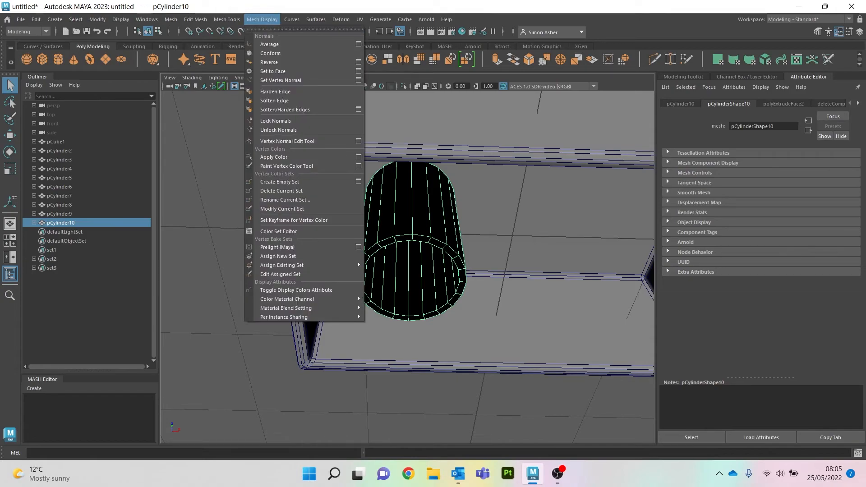
click(270, 62)
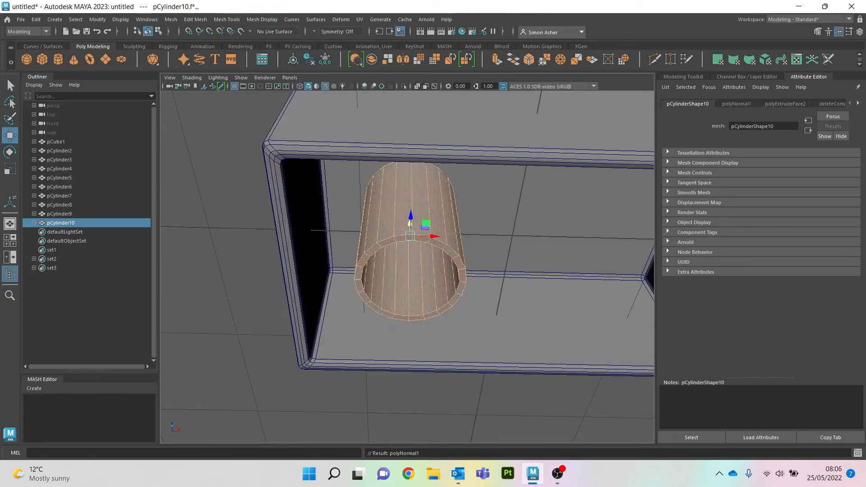
- Isolate the tube in the viewport and delete the outer cap faces at its upper end
alt+drag(406, 235, 415, 311)
scroll(415, 289, down, 5)
alt+drag(415, 280, 417, 226)
click(403, 271)
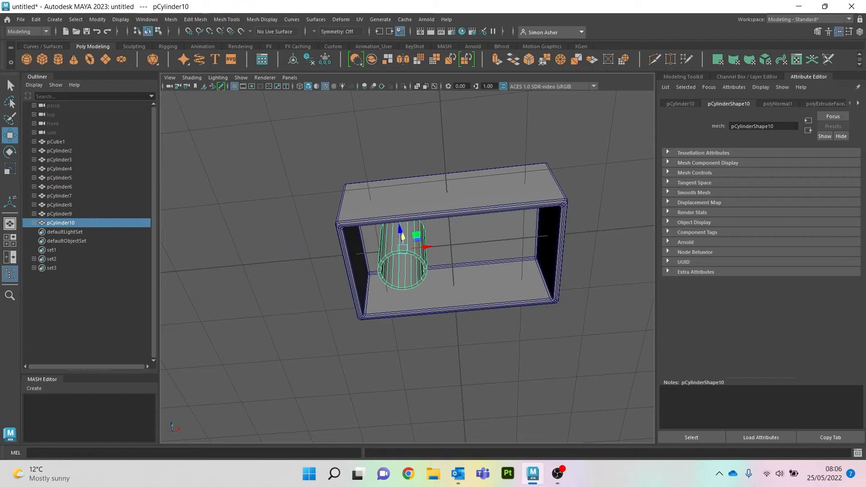
scroll(423, 239, up, 5)
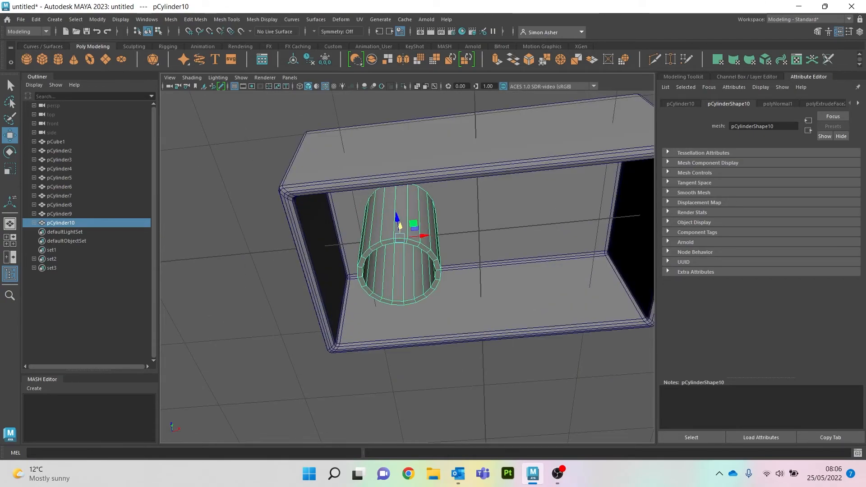
key(ctrl+1)
alt+drag(397, 234, 413, 336)
alt+middle_drag(413, 337, 384, 309)
scroll(384, 310, up, 4)
mouse_move(351, 193)
right_down()
mouse_move(354, 161)
mouse_move(350, 209)
right_up()
alt+drag(357, 230, 361, 258)
mouse_move(356, 308)
mouse_down()
mouse_move(401, 296)
mouse_move(324, 272)
mouse_move(358, 310)
mouse_move(376, 280)
mouse_move(383, 151)
mouse_move(367, 189)
mouse_up()
key(Delete)
- Bevel the tube's outer and inner bottom rims and the edge loop around its inner cap, using a reduced fraction
right_click(297, 170)
right_drag(297, 171, 297, 145)
scroll(384, 253, up, 3)
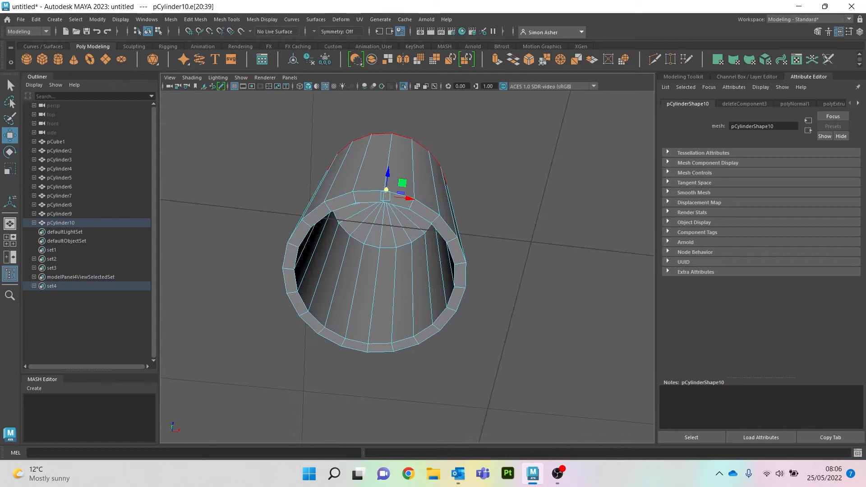
click(289, 154)
double_click(380, 352)
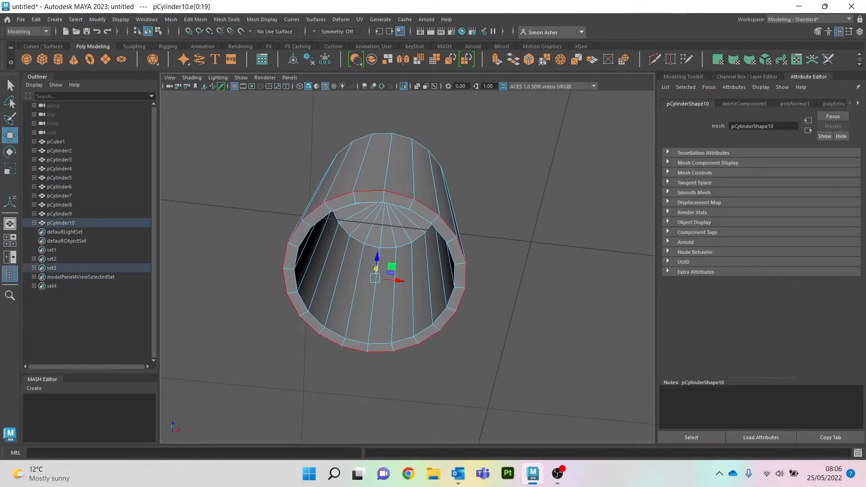
shift+double_click(380, 344)
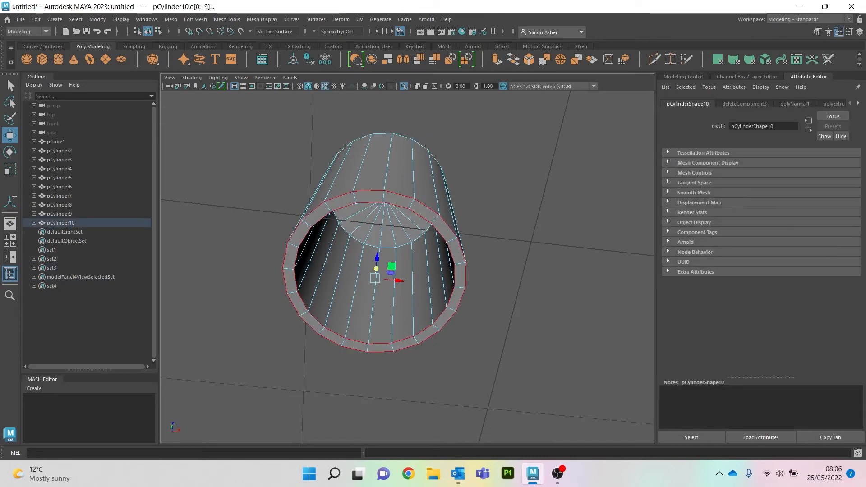
shift+double_click(387, 248)
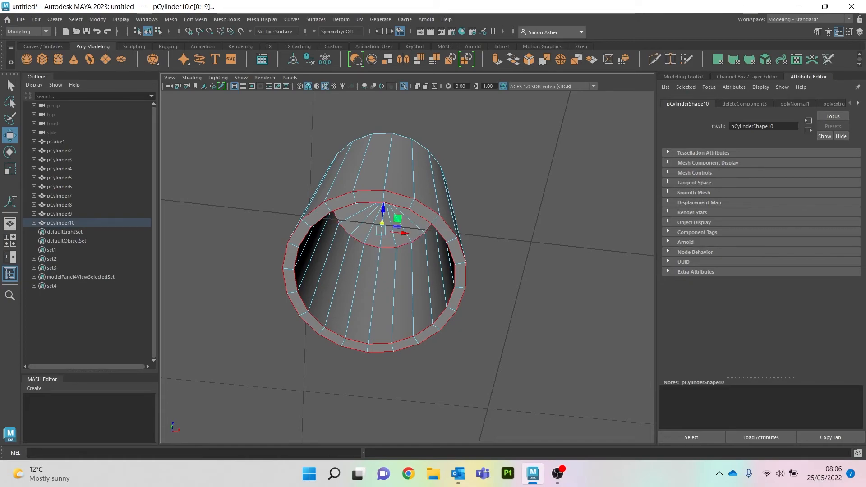
key(ctrl+b)
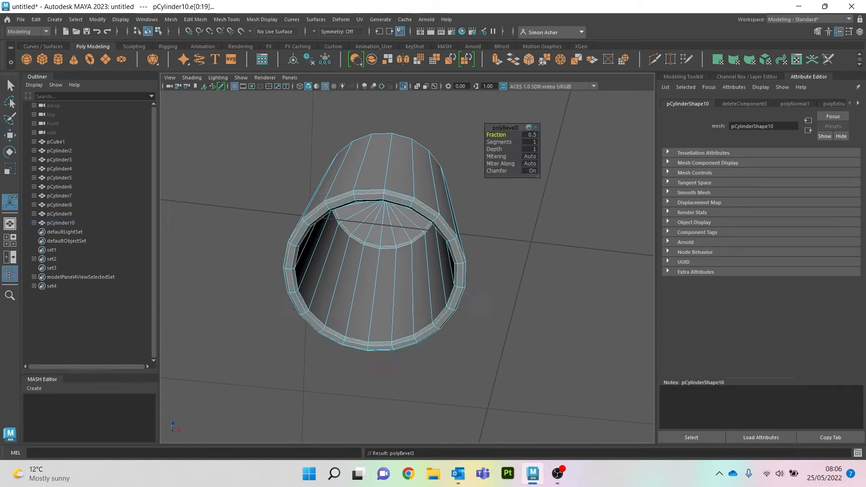
alt+drag(387, 248, 394, 270)
scroll(389, 299, up, 3)
mouse_move(499, 142)
mouse_down()
mouse_move(506, 143)
mouse_move(490, 134)
mouse_up()
- Turn on smooth preview for the tube, check its rounded rim, and end the isolation to show the whole brick
key(3)
right_drag(531, 202, 576, 188)
click(575, 190)
mouse_move(576, 190)
alt+mouse_down()
mouse_move(564, 291)
mouse_move(565, 122)
mouse_move(570, 207)
alt+mouse_up()
key(alt+5)
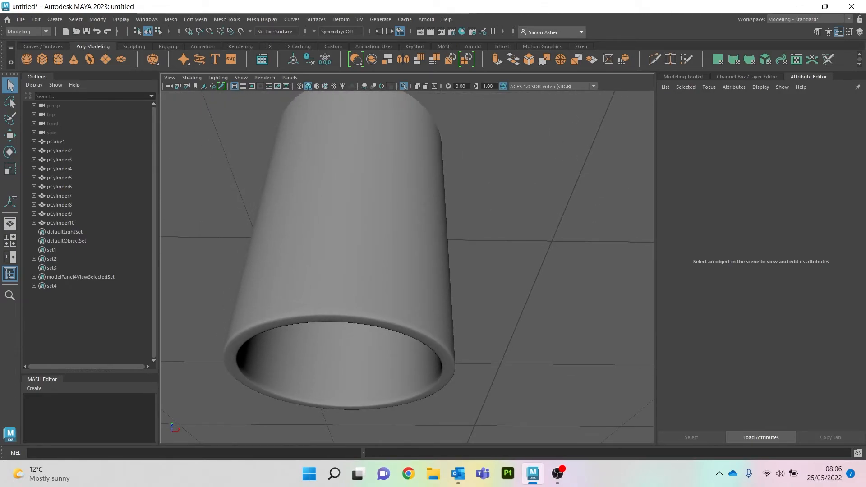
key(ctrl+1)
scroll(570, 207, down, 6)
alt+drag(570, 207, 569, 167)
alt+middle_drag(569, 167, 512, 155)
scroll(438, 122, down, 5)
alt+drag(437, 122, 437, 157)
- In the front wireframe view, duplicate the tube and move the copy horizontally to the opposite half of the brick
key(space)
click(438, 133)
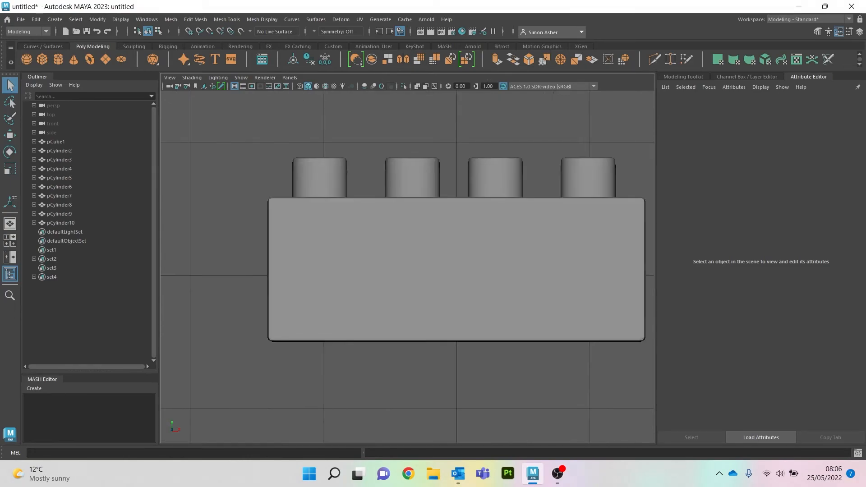
key(4)
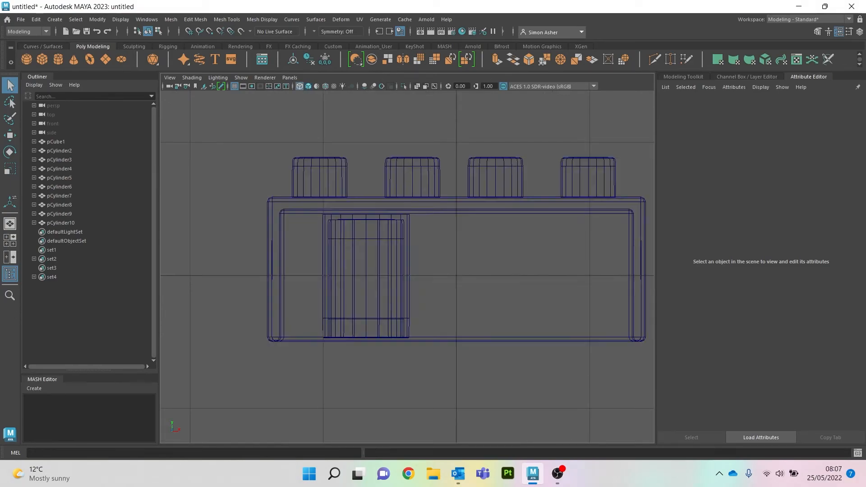
alt+middle_drag(437, 158, 408, 150)
click(336, 270)
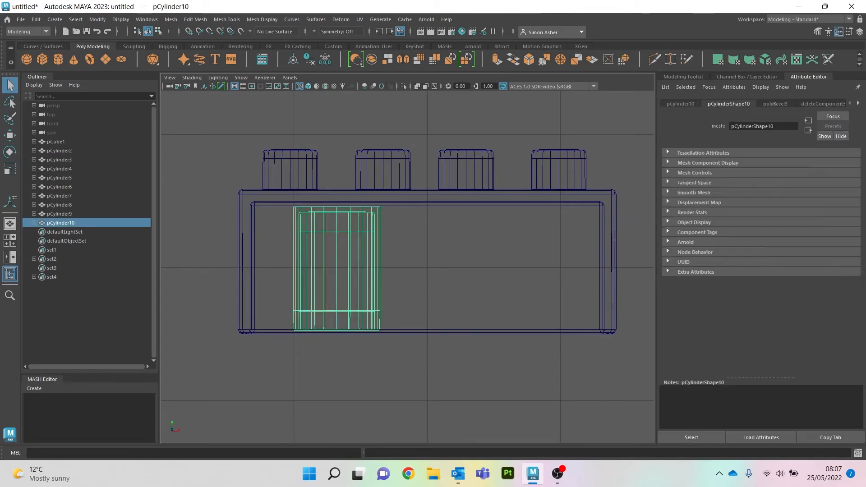
key(ctrl+d)
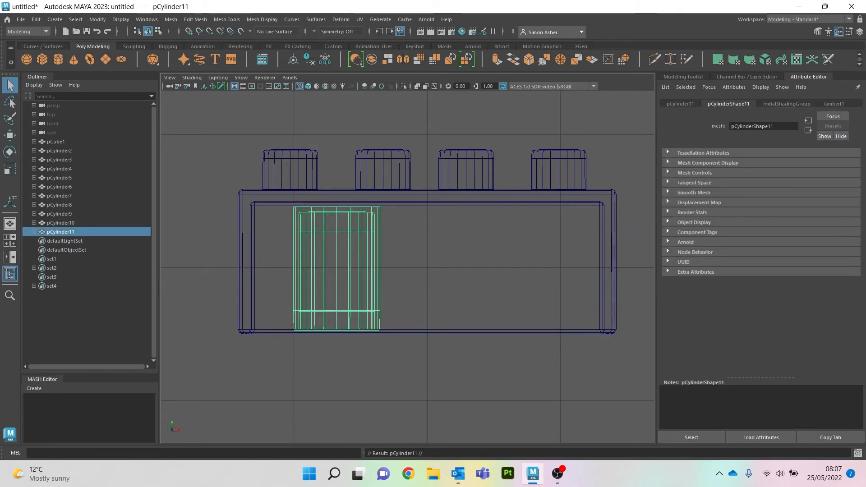
key(w)
drag(360, 263, 540, 262)
- In the shaded perspective view, raise the copied tube until its top reaches the brick's surface and centre it between four studs
key(space)
drag(320, 110, 319, 85)
alt+drag(361, 280, 364, 224)
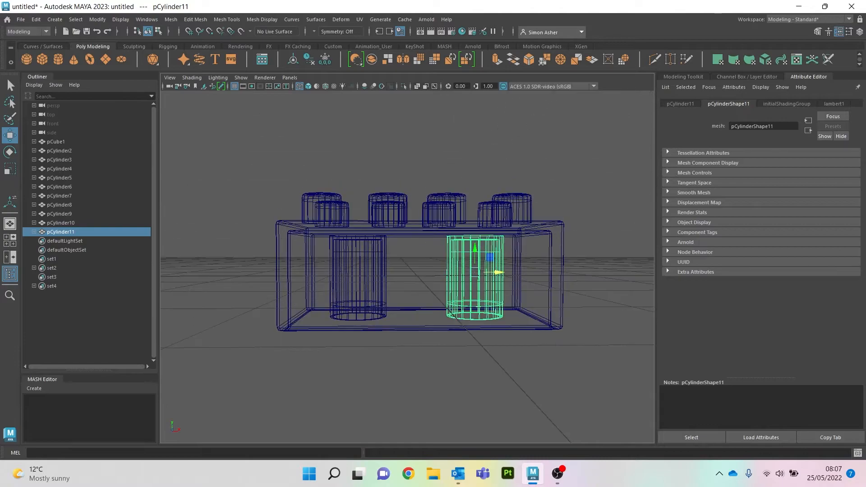
alt+middle_drag(365, 223, 314, 232)
key(5)
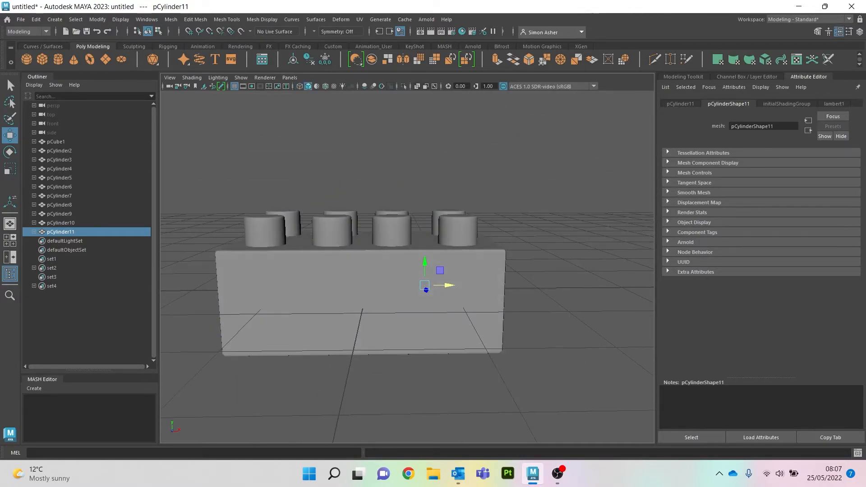
scroll(408, 267, up, 2)
drag(429, 256, 451, 304)
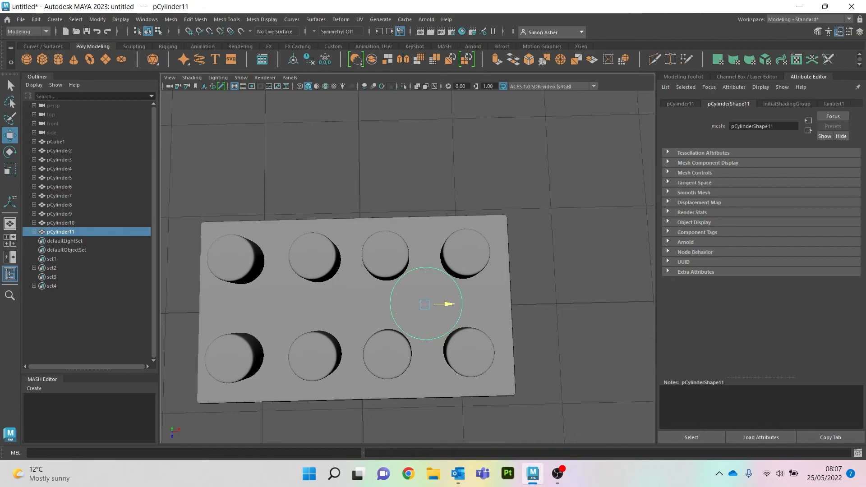
alt+drag(445, 311, 442, 221)
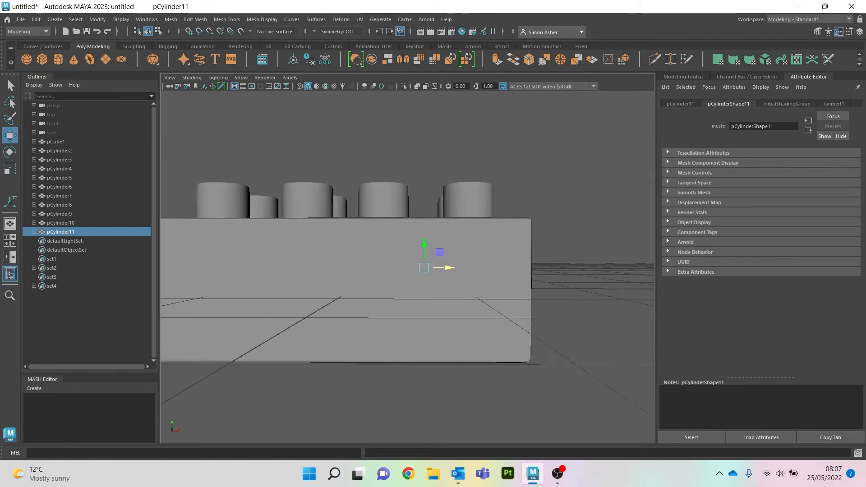
- In the front wireframe view, lower the copied tube back inside the brick, then check it in the perspective view
key(4)
key(space)
drag(416, 164, 417, 188)
scroll(417, 189, up, 3)
alt+middle_drag(417, 189, 342, 187)
drag(481, 208, 482, 237)
key(space)
drag(460, 409, 489, 403)
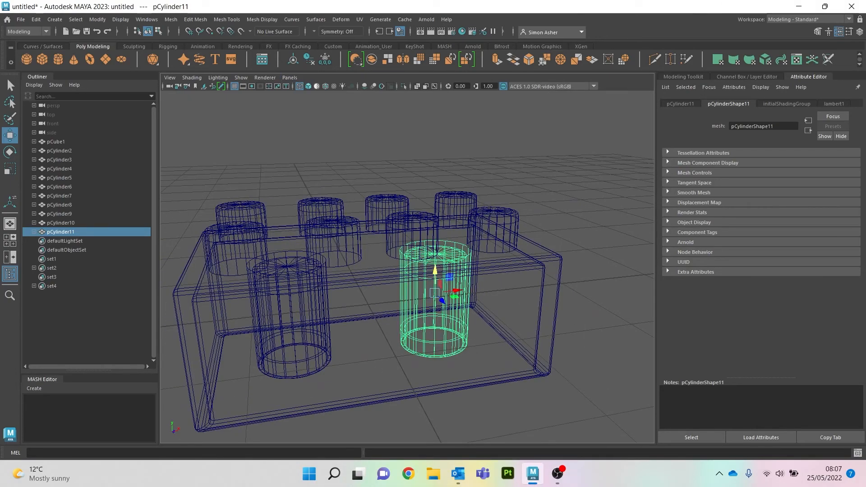
key(5)
right_drag(304, 155, 350, 141)
click(350, 141)
- Lift one front corner stud off the brick to show it is a separate object, and undo the move
scroll(350, 149, down, 5)
alt+drag(357, 271, 354, 201)
click(304, 243)
drag(302, 213, 300, 162)
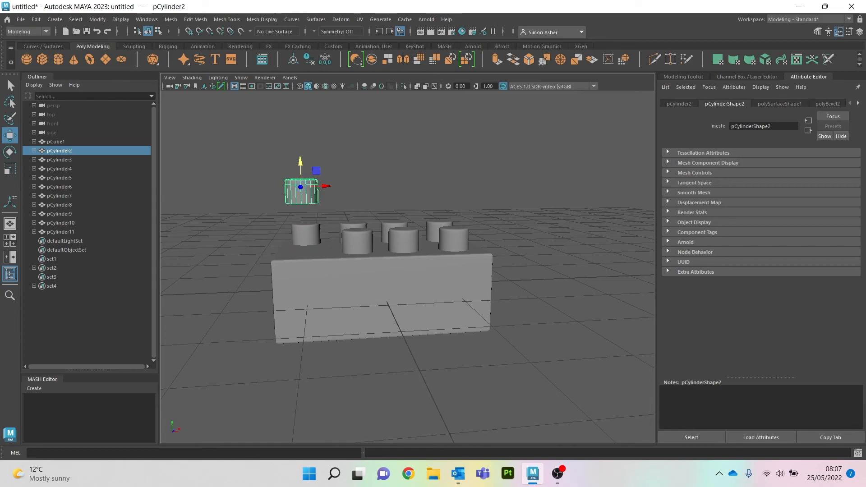
key(ctrl+z)
key(ctrl+z)
right_click(241, 176)
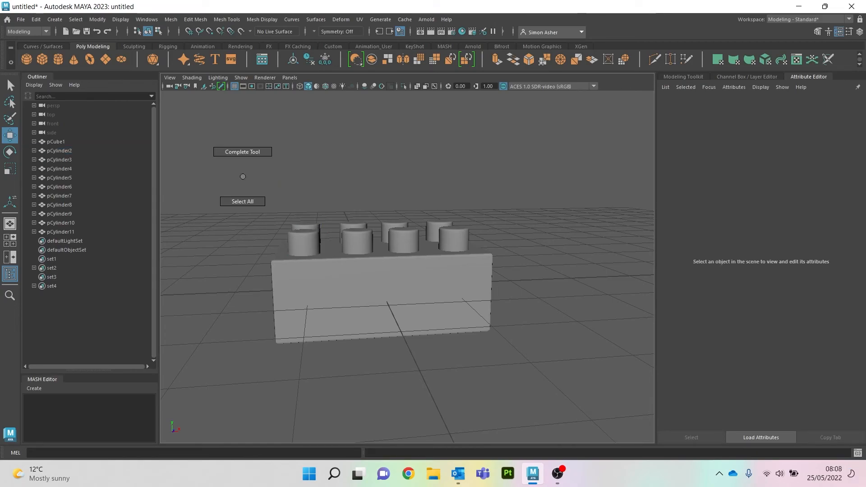
click(304, 243)
right_drag(303, 203, 377, 190)
click(255, 187)
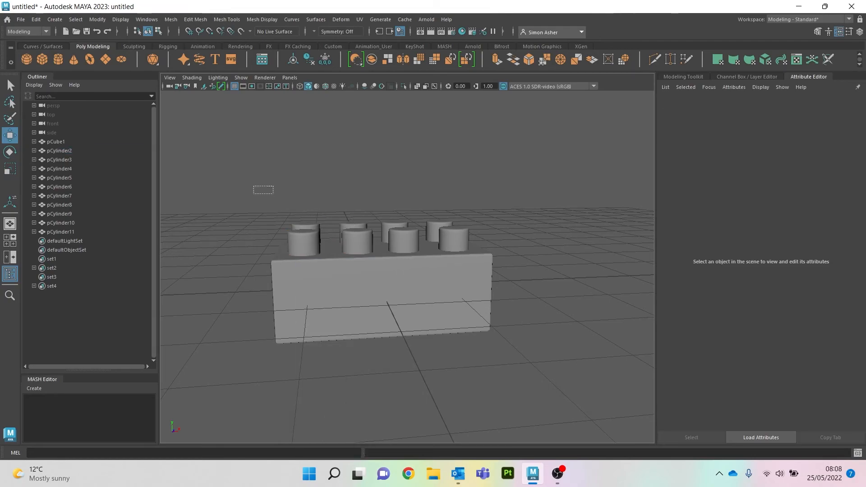
- Combine the brick body, all eight studs and both inner tubes into a single mesh
drag(239, 187, 526, 365)
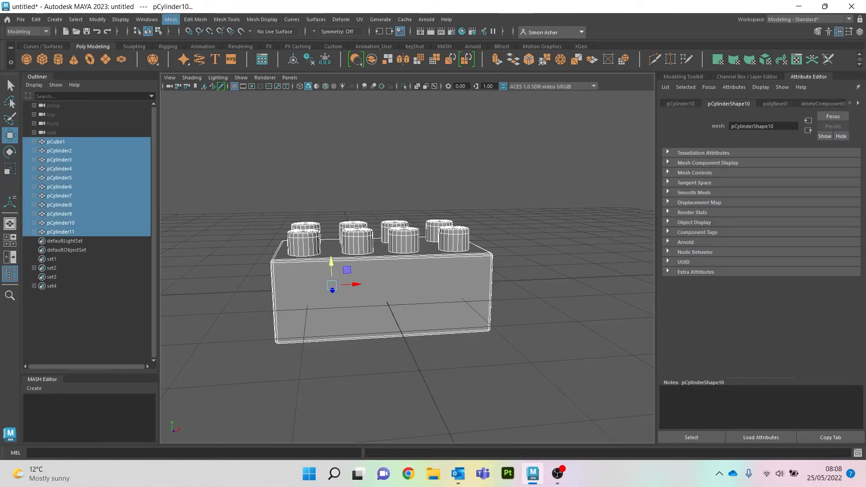
click(171, 20)
click(185, 53)
click(533, 199)
- Raise the combined brick about 0.675 units vertically
click(383, 294)
drag(379, 251, 379, 206)
alt+drag(379, 226, 399, 235)
click(533, 198)
click(384, 280)
- Turn off smooth preview on the combined brick and apply a Smooth operation with 1 division
key(1)
right_drag(345, 159, 389, 147)
click(532, 180)
alt+drag(383, 235, 384, 106)
scroll(383, 216, up, 5)
alt+drag(383, 204, 372, 246)
click(361, 240)
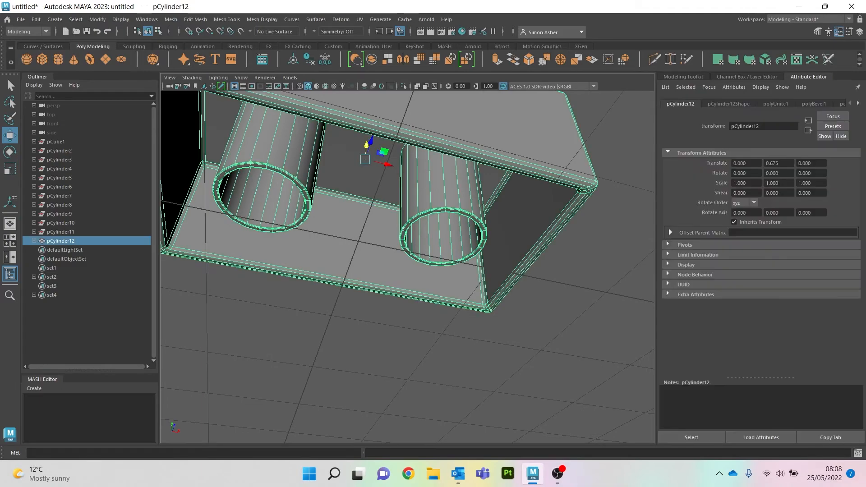
key(1)
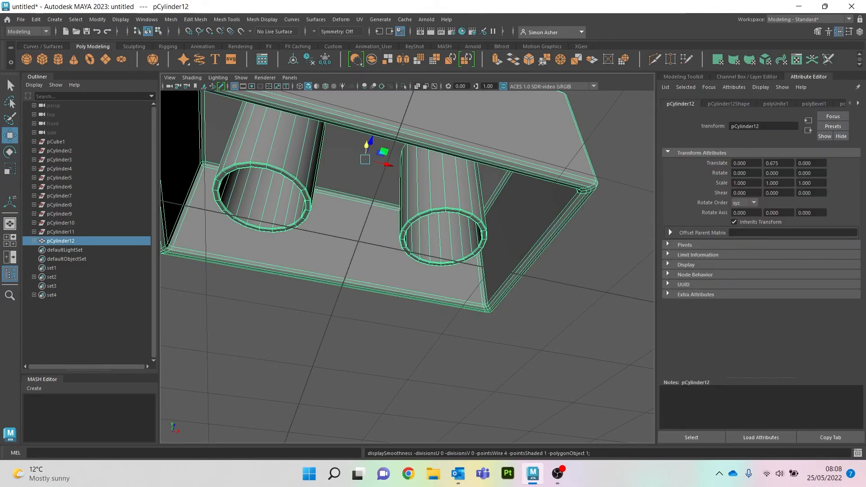
click(171, 19)
click(189, 122)
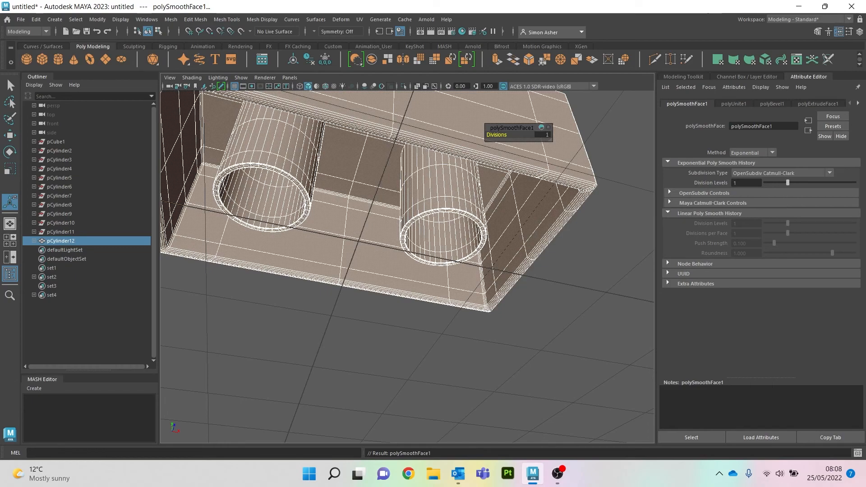
- Examine the smoothed brick's mesh and surface from above and from the sides, with and without its wireframe highlighted
click(383, 352)
alt+drag(388, 271, 410, 354)
scroll(411, 354, down, 5)
click(402, 289)
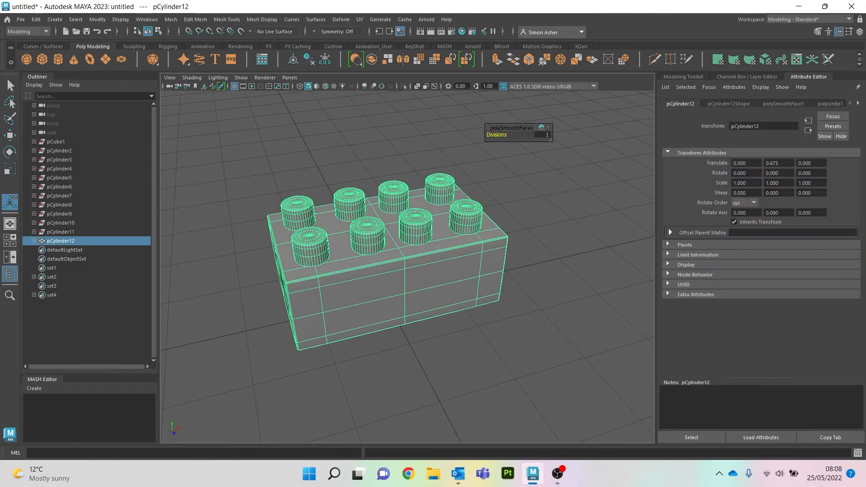
alt+drag(401, 288, 433, 267)
scroll(393, 257, up, 3)
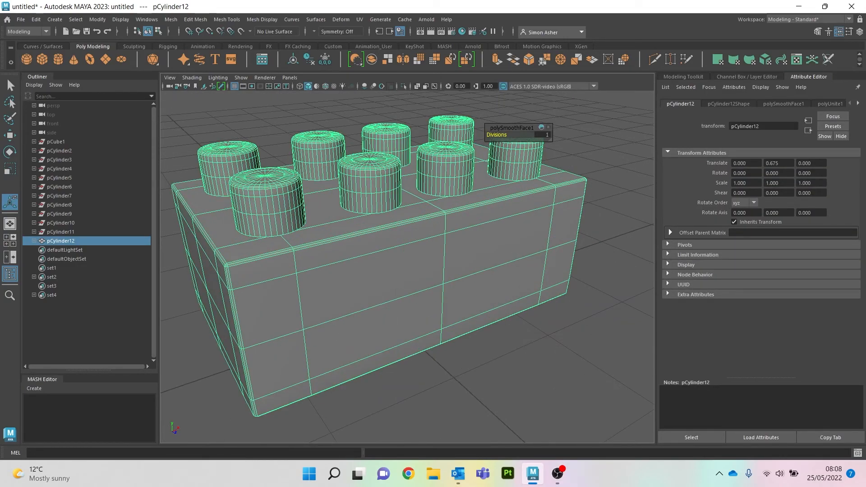
key(q)
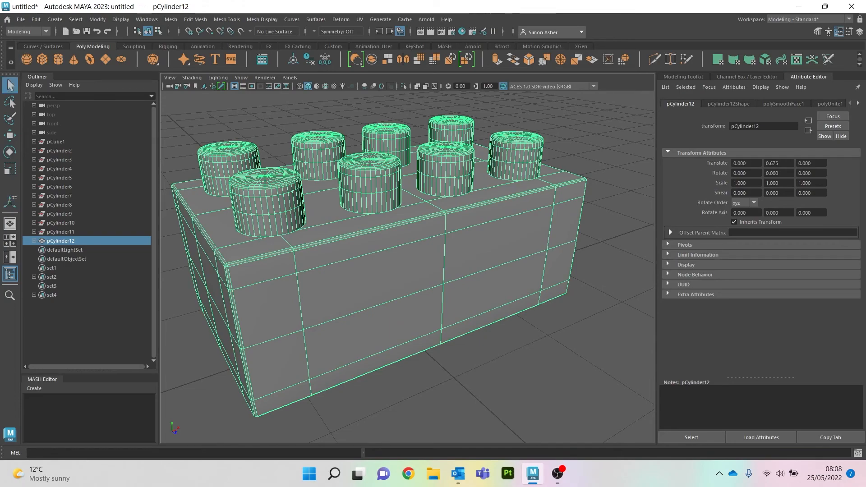
right_drag(568, 136, 612, 120)
click(610, 127)
scroll(564, 208, down, 4)
alt+drag(555, 226, 485, 261)
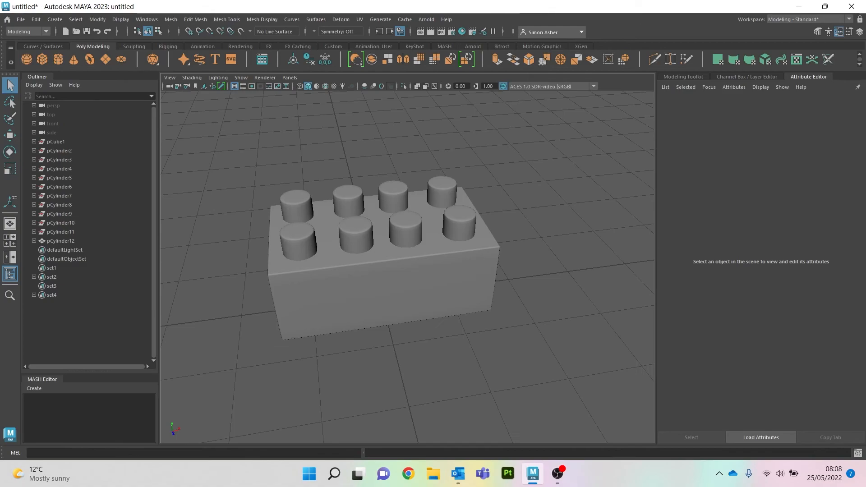
- Duplicate the brick and place the copy end to end with the original, about 2.82 units along X
click(433, 280)
key(ctrl+d)
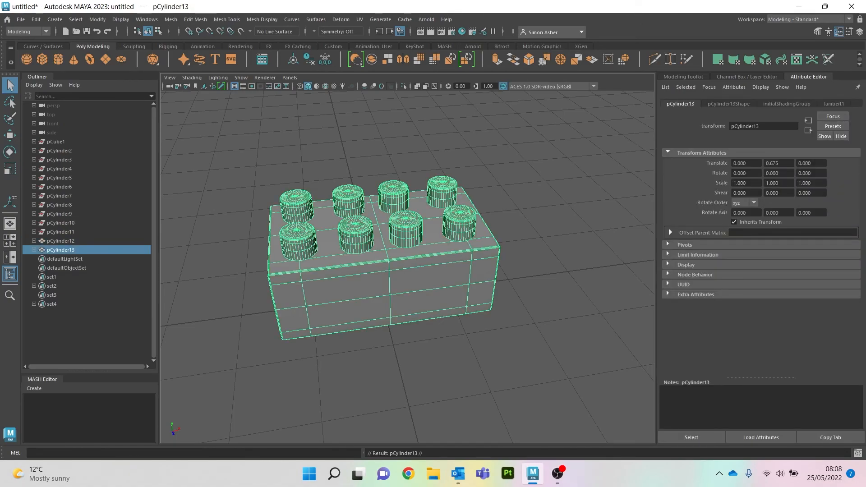
key(w)
drag(403, 246, 509, 219)
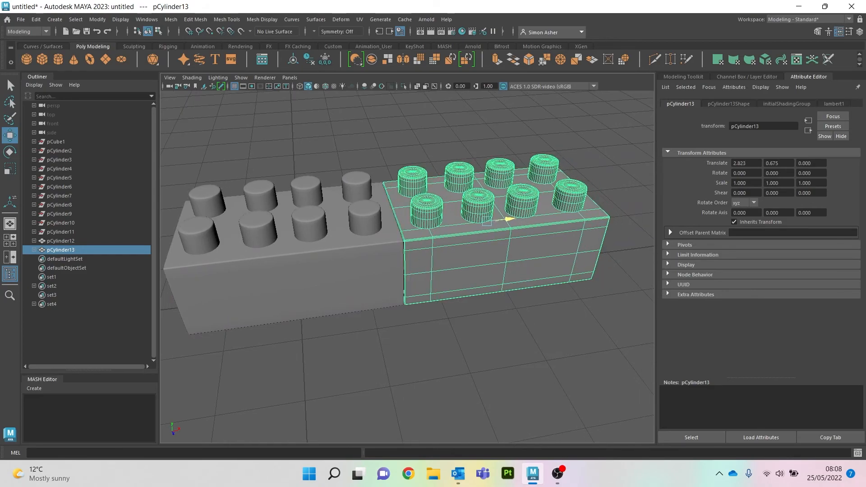
click(506, 339)
- Duplicate the second brick and stack the copy centrally over the joint, at about 1.46 in X and 1.77 in Y
alt+drag(501, 334, 476, 313)
click(478, 266)
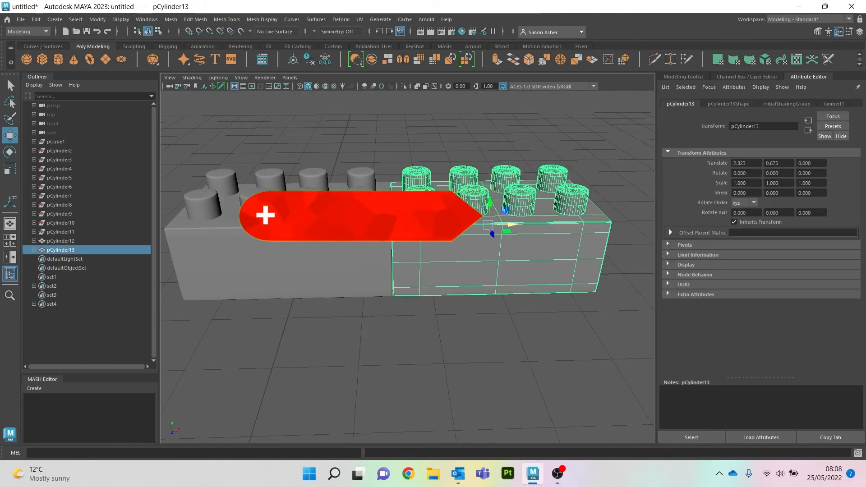
key(ctrl+d)
drag(490, 205, 412, 151)
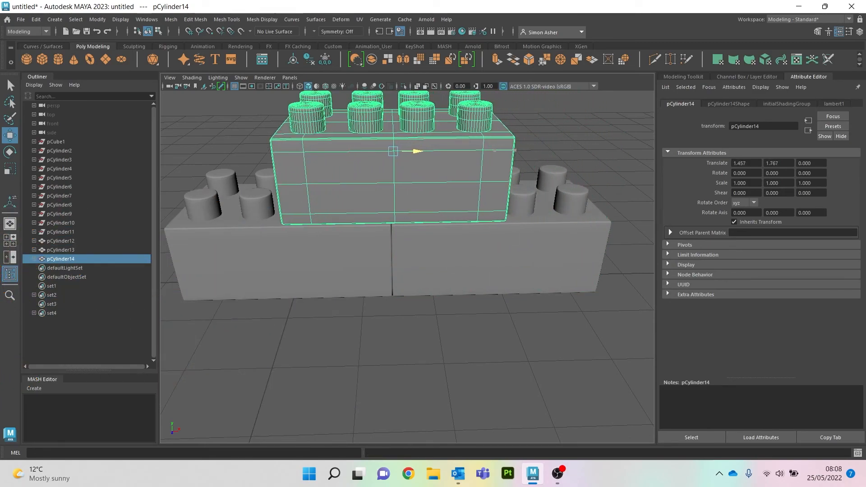
click(451, 343)
mouse_move(406, 280)
alt+mouse_down()
mouse_move(436, 266)
mouse_move(478, 320)
mouse_move(452, 280)
mouse_move(456, 212)
mouse_move(454, 266)
mouse_move(510, 302)
mouse_move(553, 268)
mouse_move(625, 262)
mouse_move(532, 263)
mouse_move(451, 295)
mouse_move(422, 284)
alt+mouse_up()
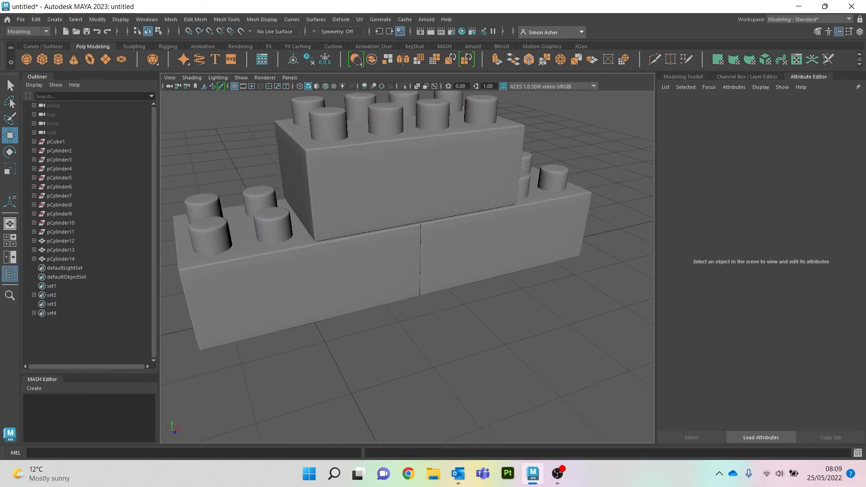
scroll(422, 285, down, 4)
alt+middle_drag(422, 284, 452, 317)
alt+drag(451, 280, 453, 262)
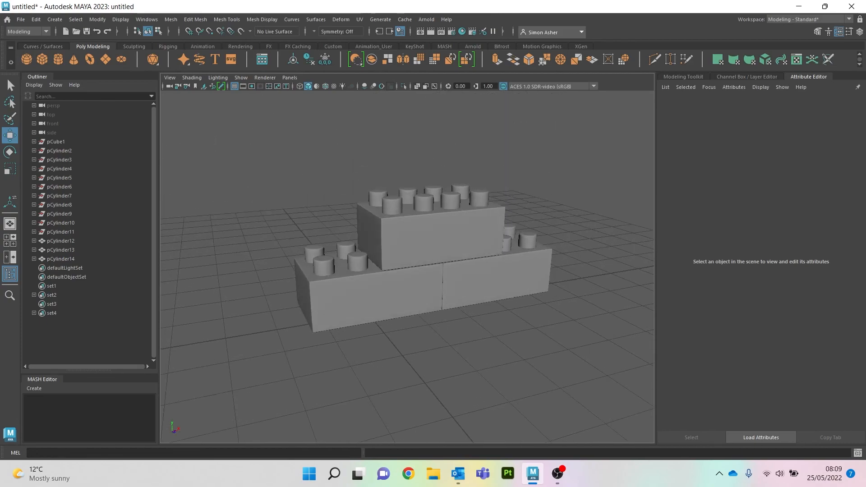